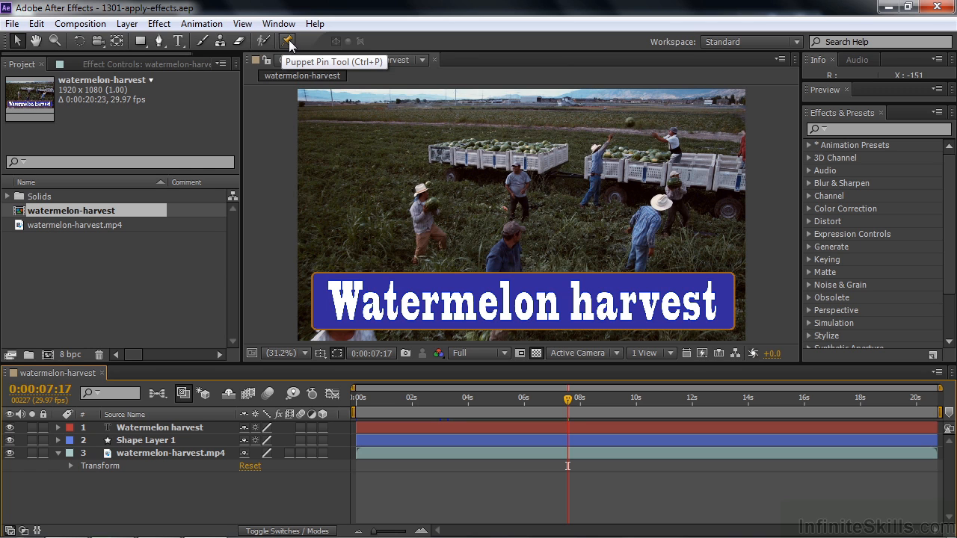
click(112, 454)
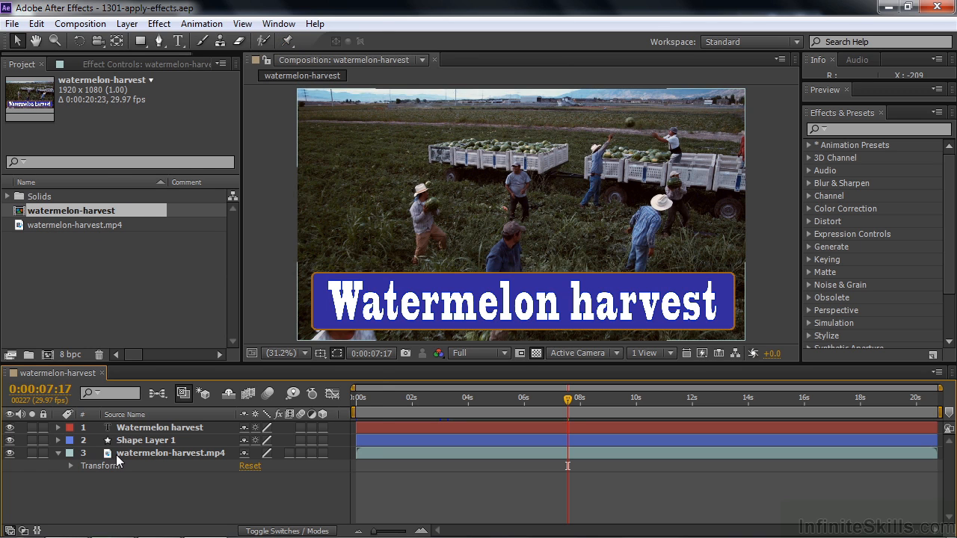
right_click(118, 460)
mouse_move(156, 177)
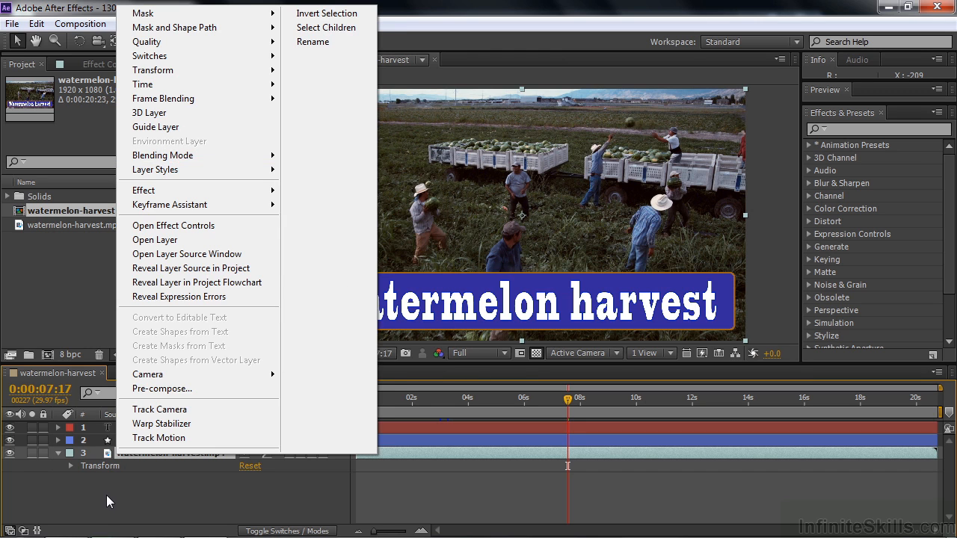
click(106, 495)
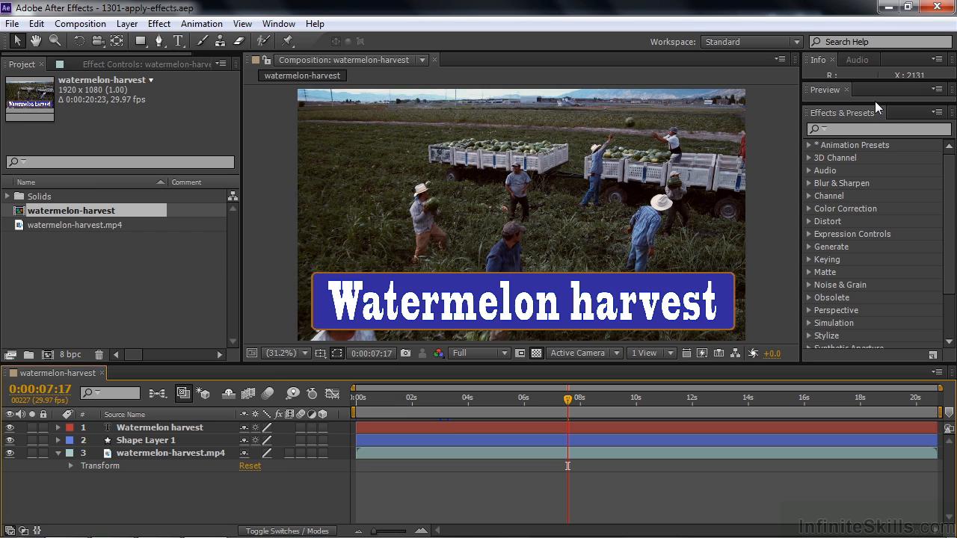
Step: Reset the Standard workspace and enlarge the Effects & Presets list so more effect categories fit
click(798, 42)
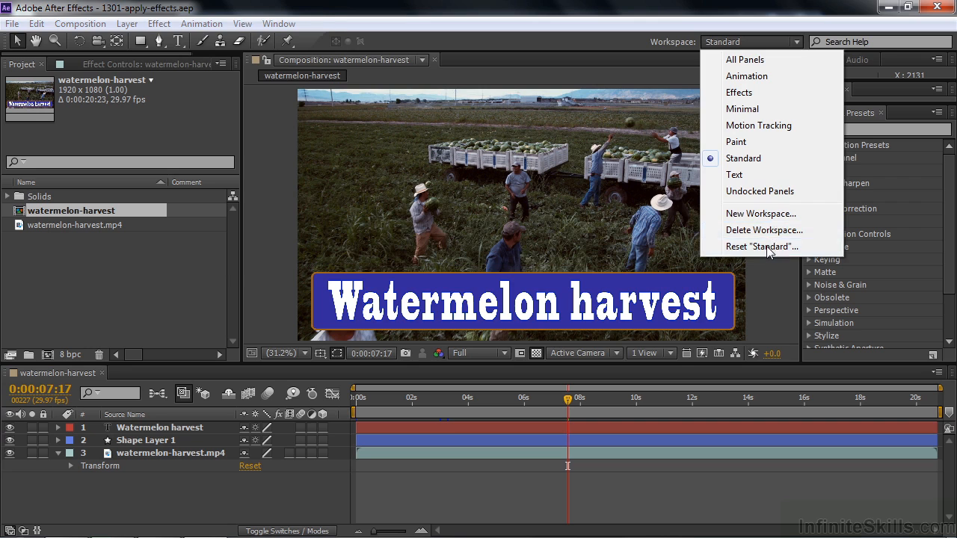
click(763, 246)
click(521, 296)
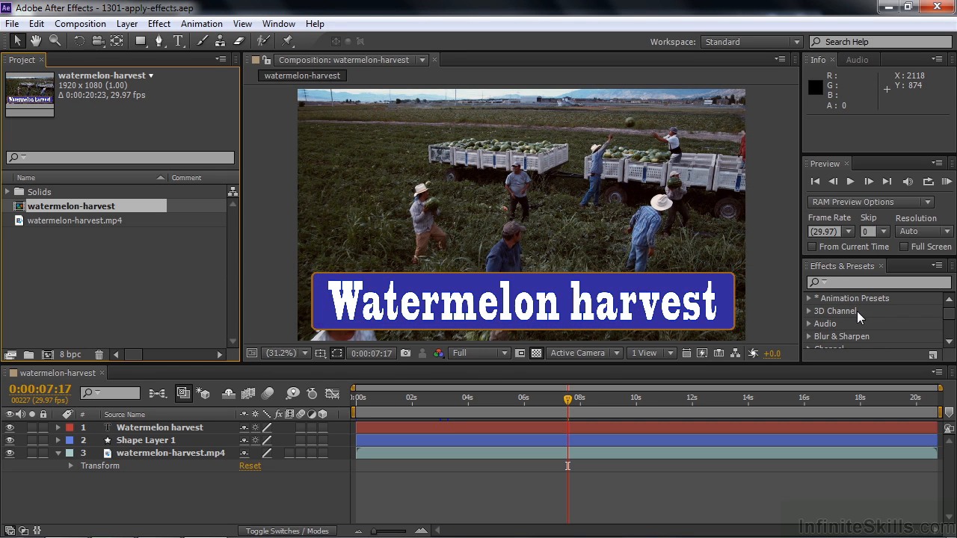
drag(857, 260, 871, 86)
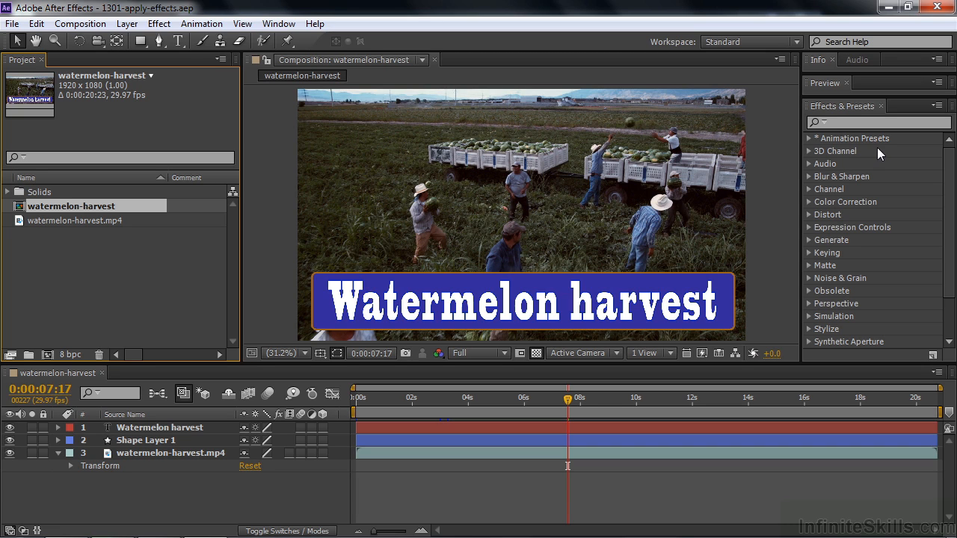
Step: Apply the Fast Blur effect from the Blur & Sharpen category to the watermelon-harvest.mp4 layer
click(809, 177)
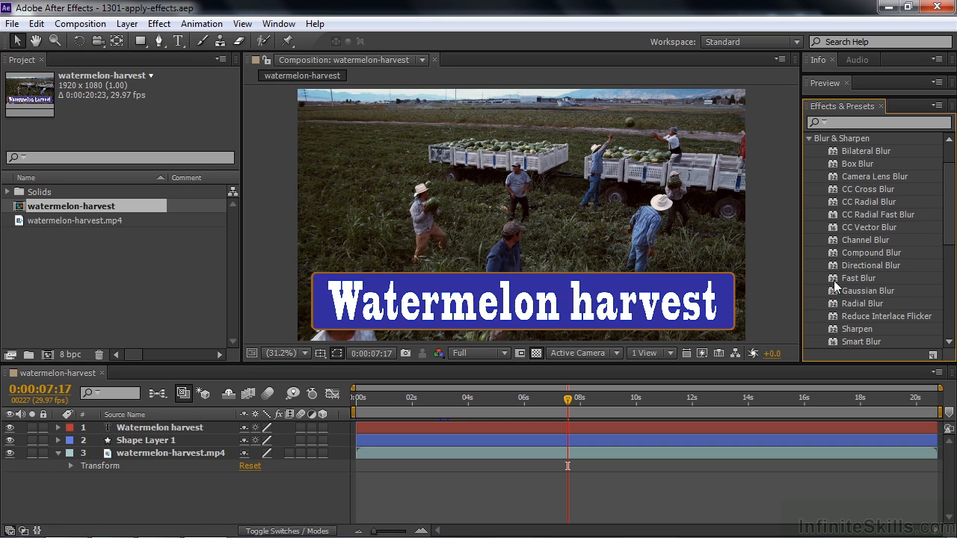
drag(836, 283, 640, 224)
click(836, 281)
drag(835, 281, 390, 459)
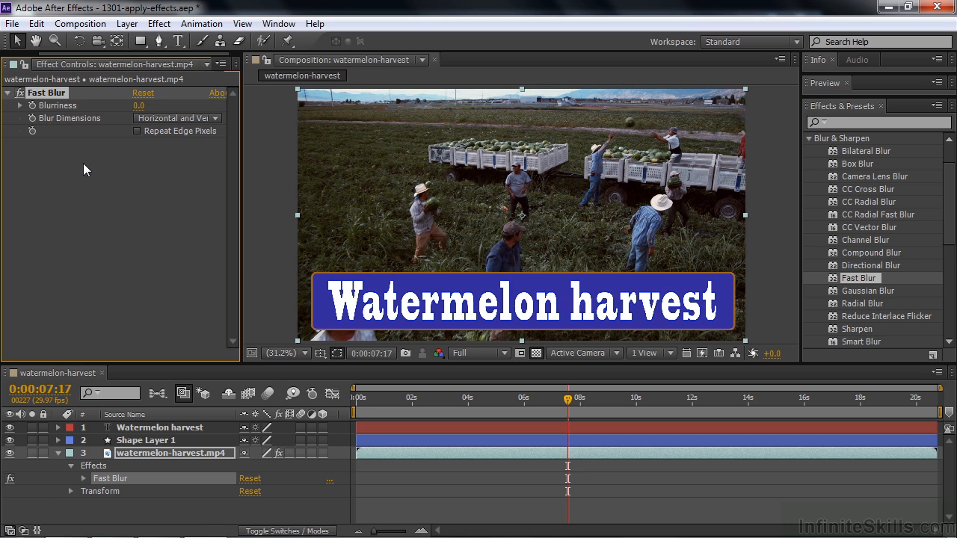
Step: Set Fast Blur's Blurriness to 41 with Repeat Edge Pixels on, and enable keyframing for Blurriness
click(278, 23)
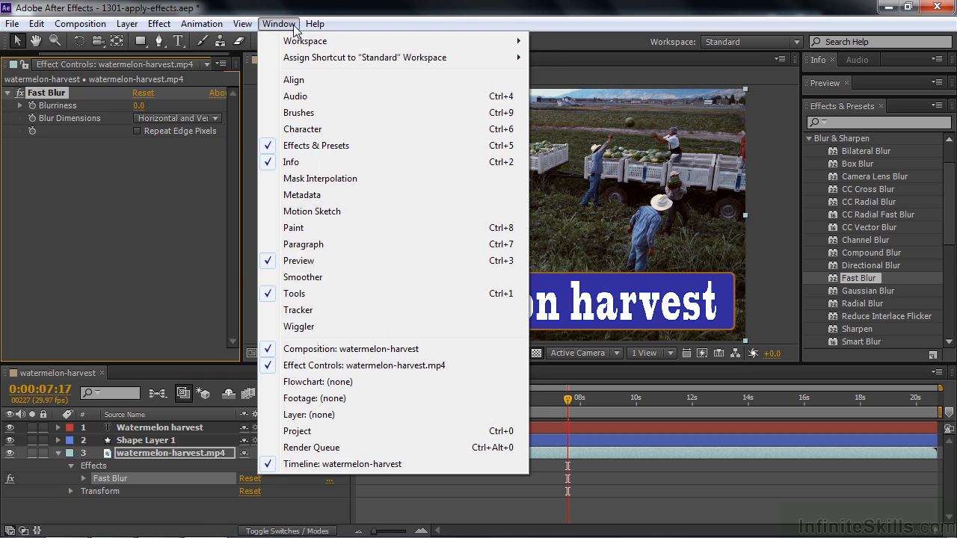
click(270, 366)
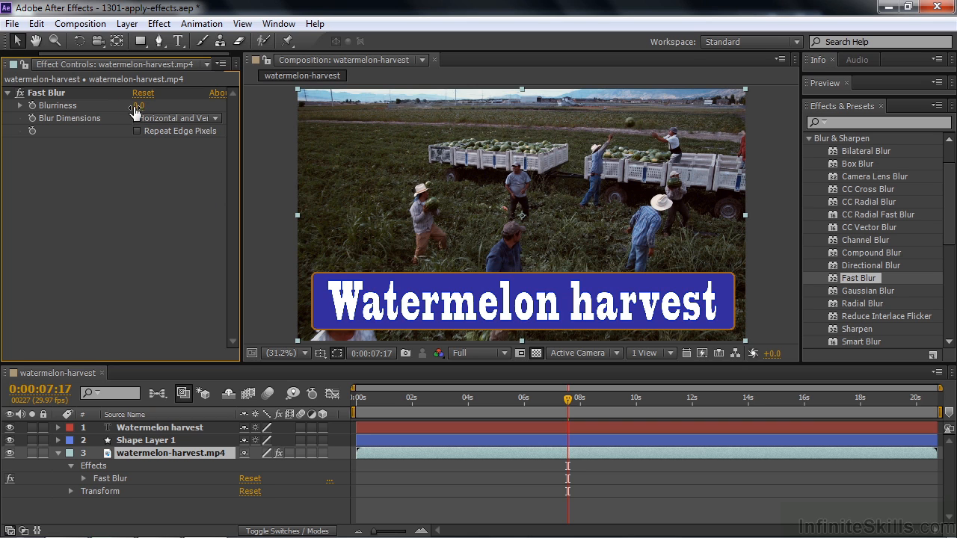
drag(137, 106, 177, 117)
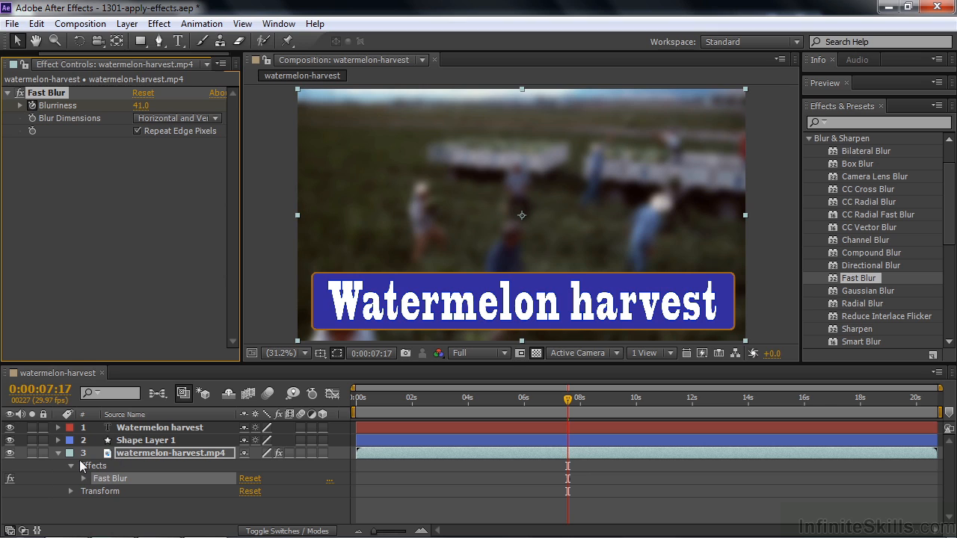
Step: Move the Blurriness keyframe to the start of the timeline and add a second keyframe with value 0 at 0:00:07:18
click(58, 453)
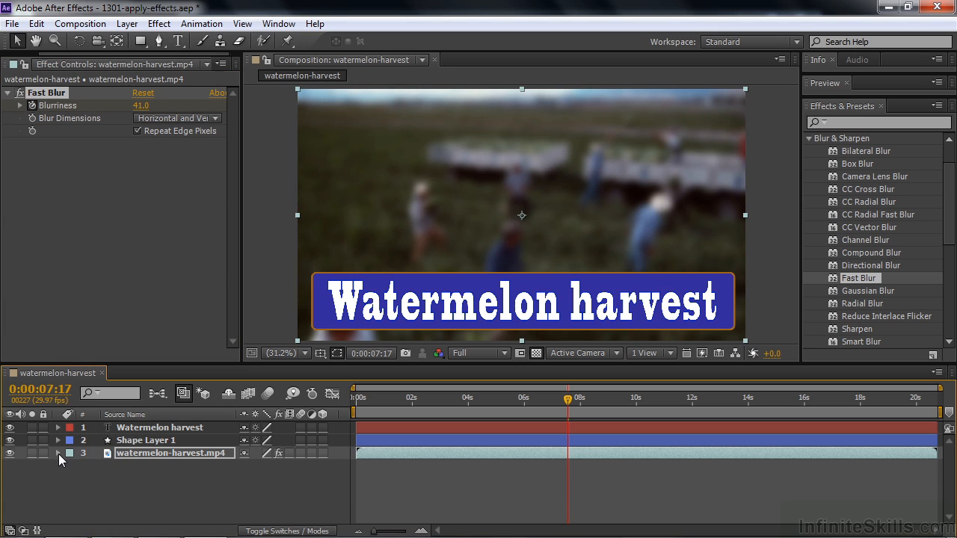
click(59, 454)
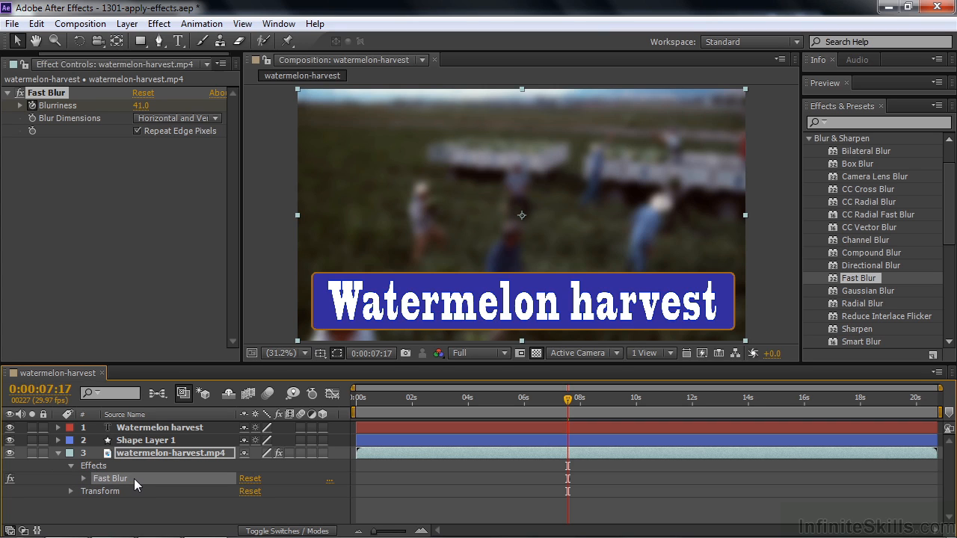
click(83, 478)
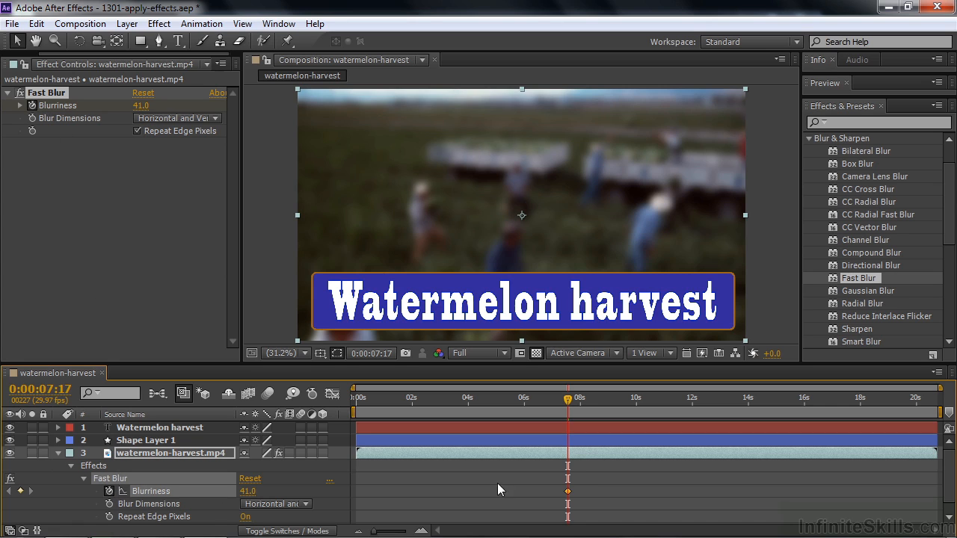
click(570, 400)
drag(568, 493, 357, 502)
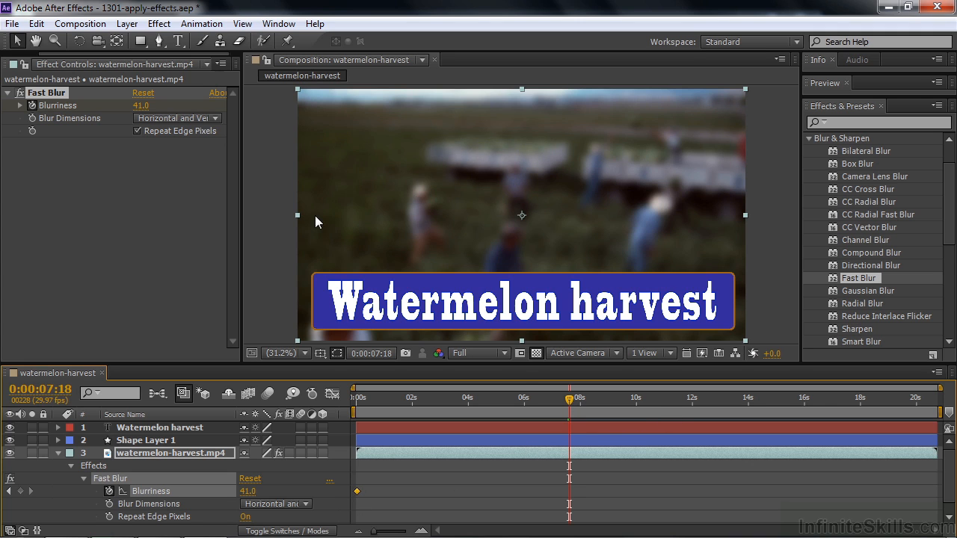
drag(141, 106, 96, 106)
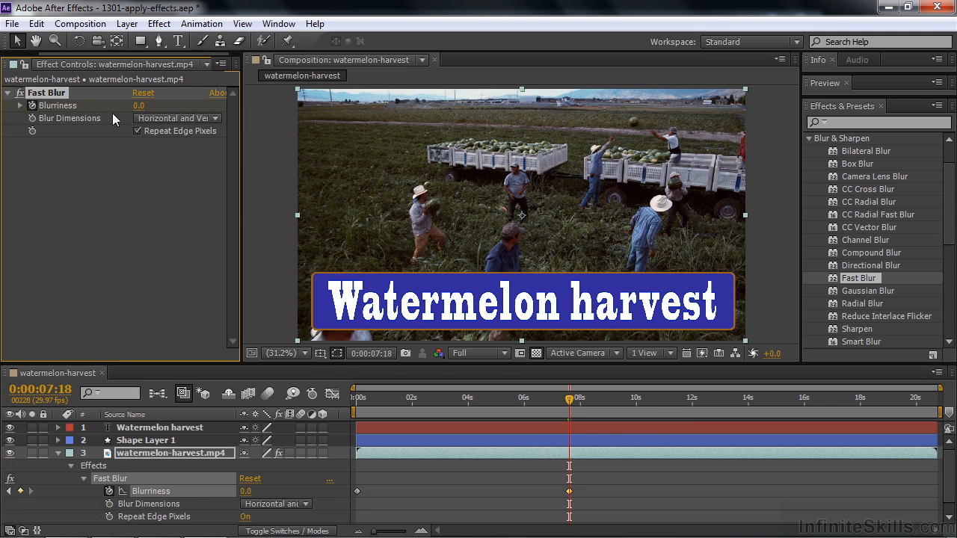
drag(568, 400, 581, 427)
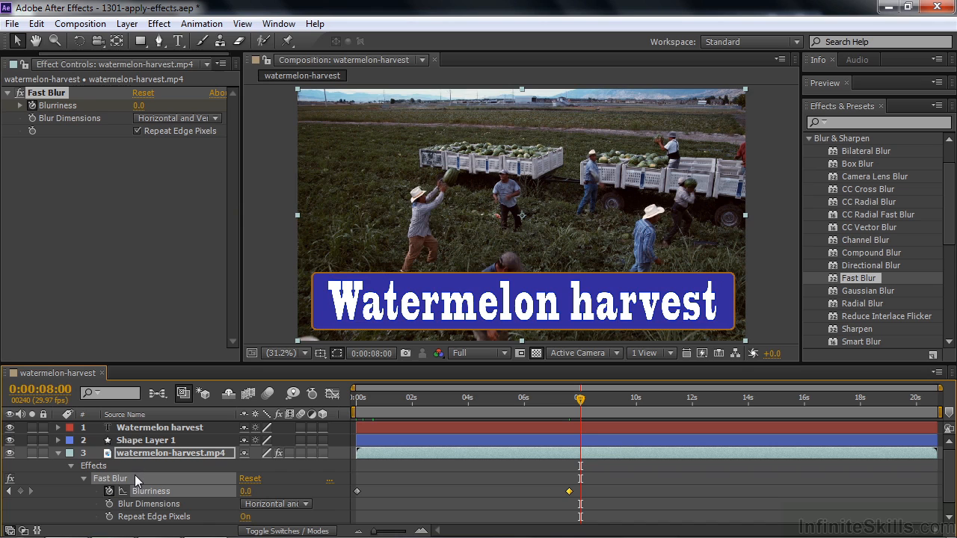
Step: Delete all effects from the watermelon-harvest.mp4 layer
click(98, 468)
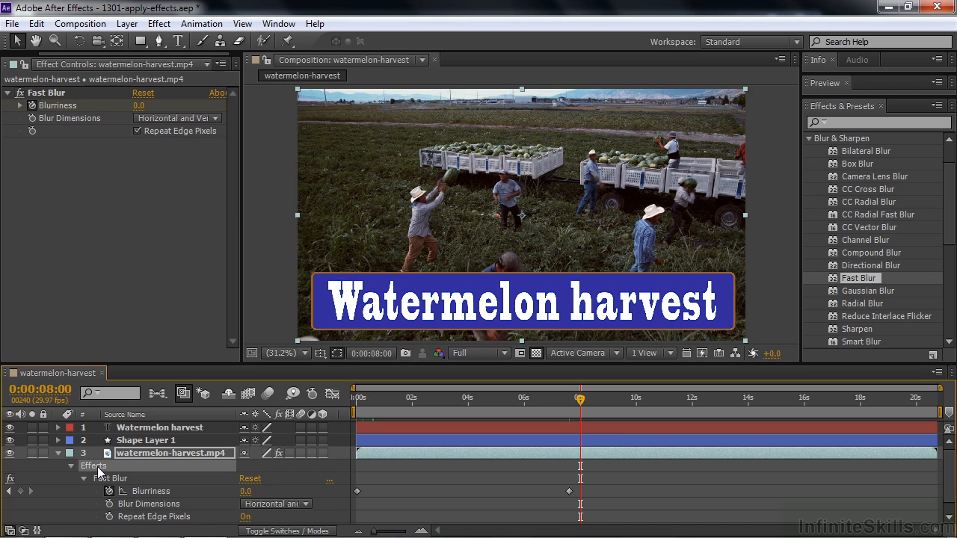
key(Delete)
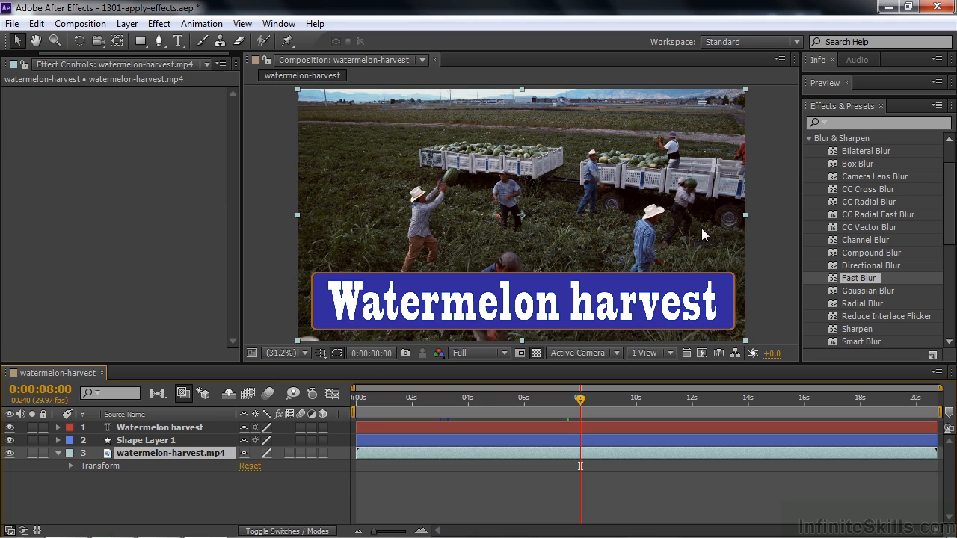
Step: Search the effects for "emb" and try to place Emboss on the Watermelon harvest text layer
click(807, 138)
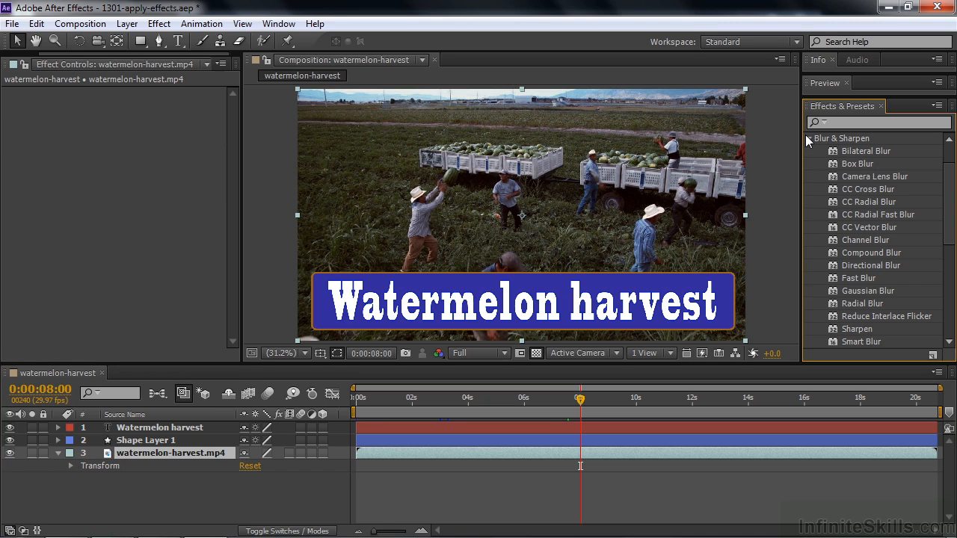
click(809, 139)
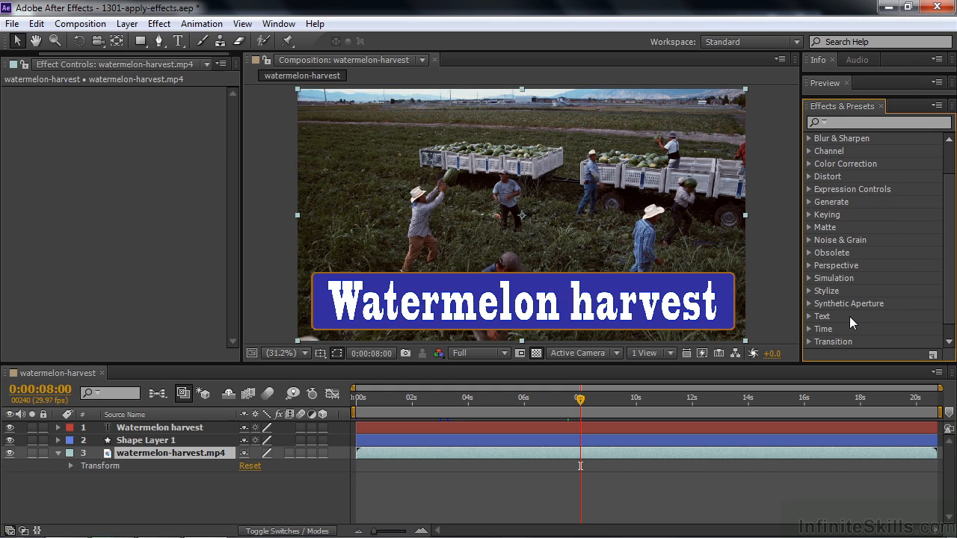
click(837, 123)
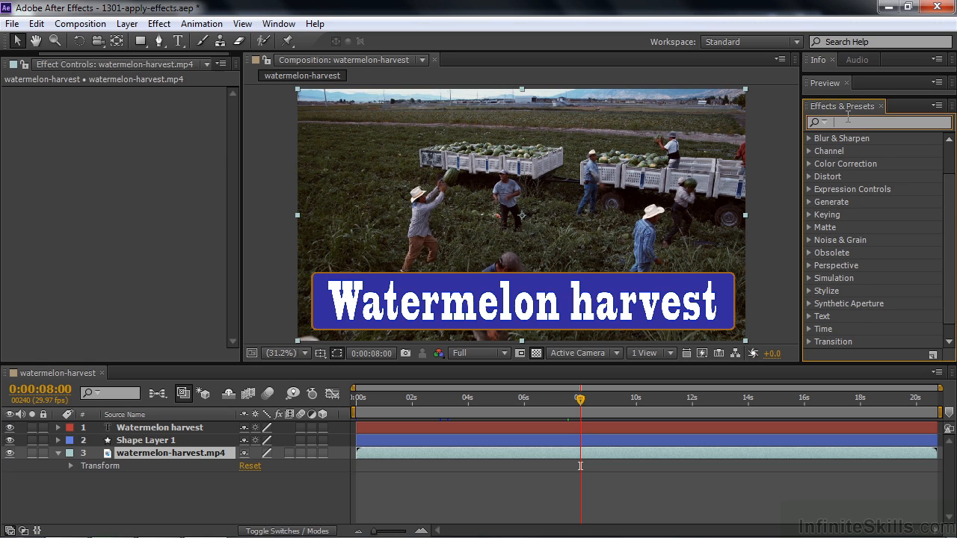
text(emb)
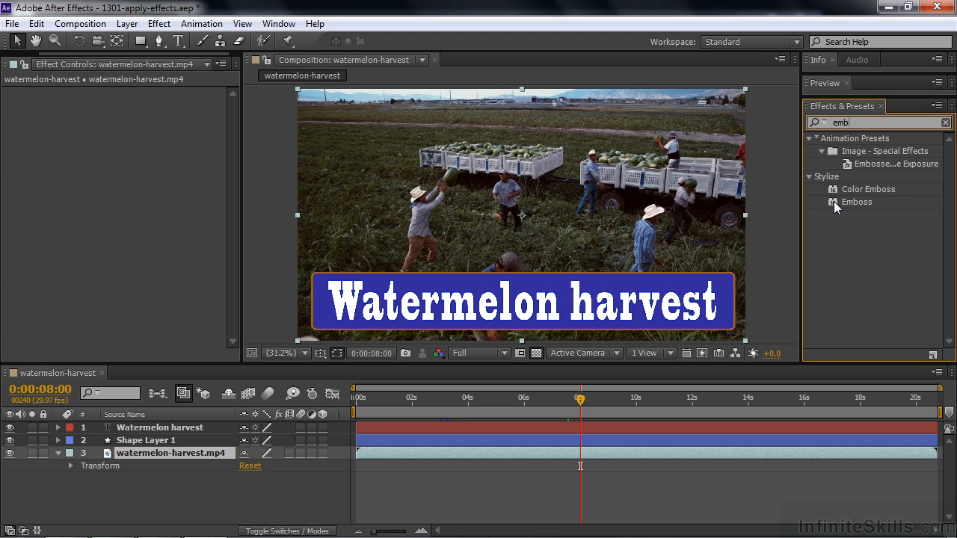
drag(834, 201, 171, 427)
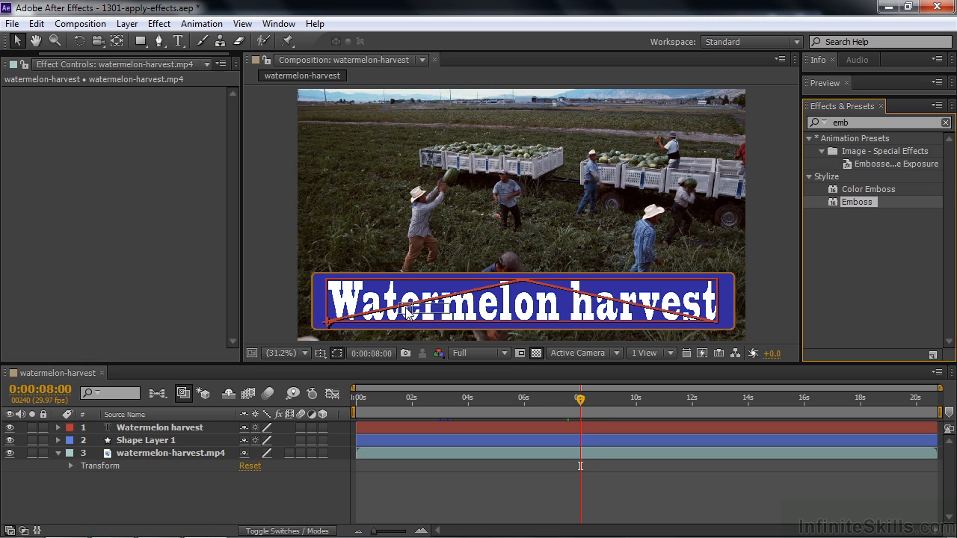
Step: Try a red label color on Shape Layer 1
click(75, 429)
drag(71, 429, 323, 313)
drag(858, 202, 383, 197)
drag(68, 451, 877, 264)
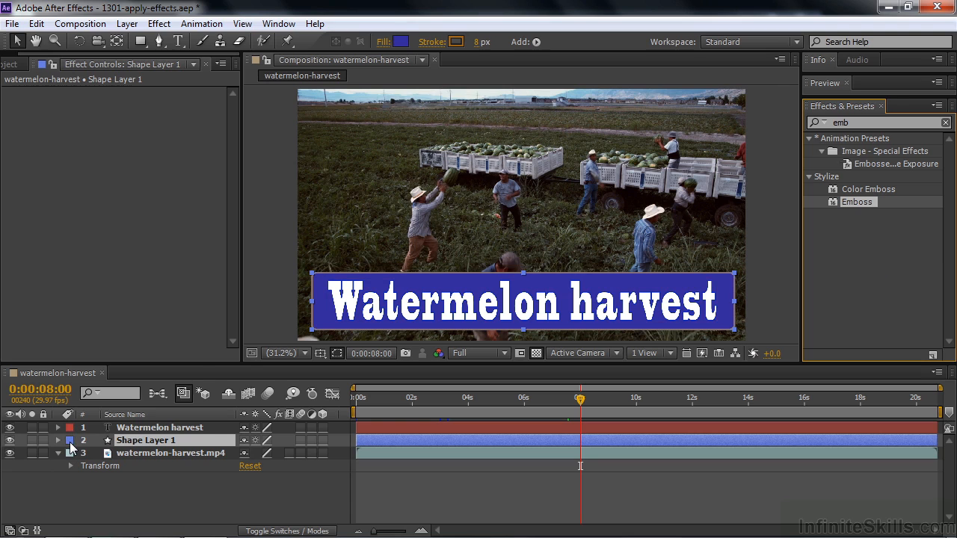
click(70, 441)
click(94, 190)
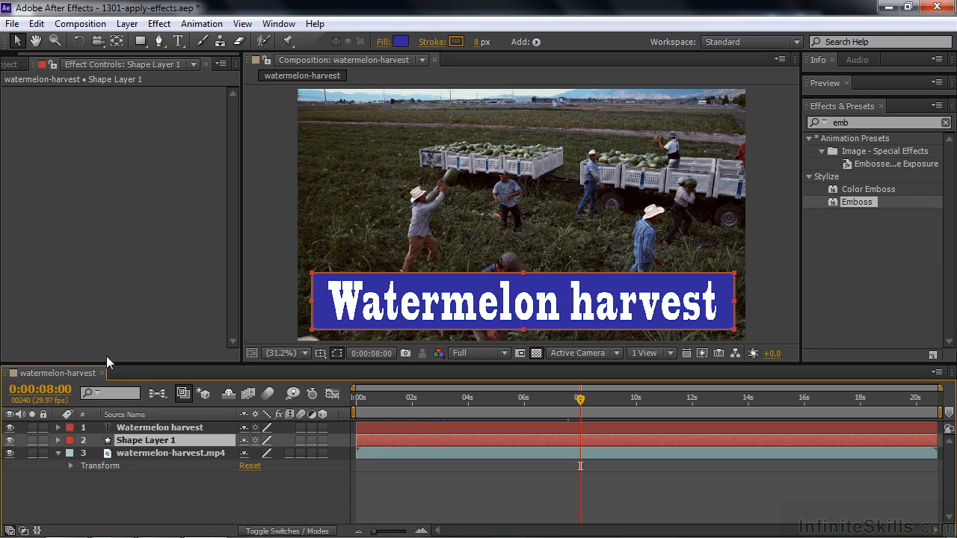
Step: Try the Emboss effect on the Watermelon harvest title in the composition view and undo it
drag(836, 204, 78, 442)
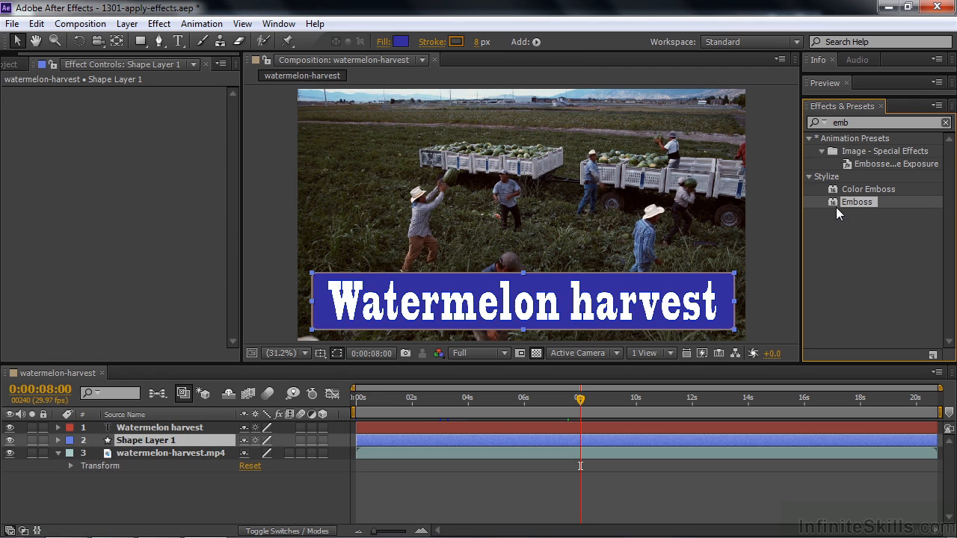
drag(834, 203, 527, 318)
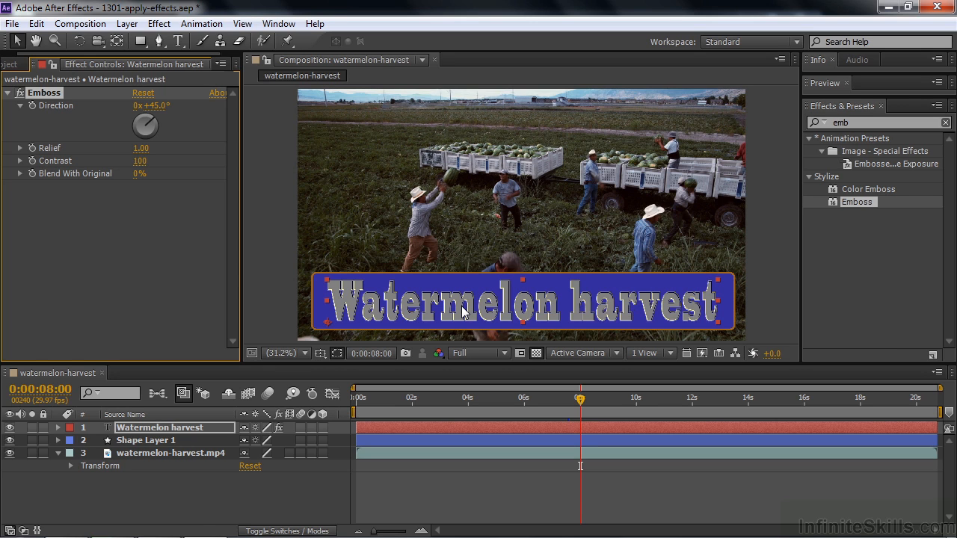
key(ctrl+z)
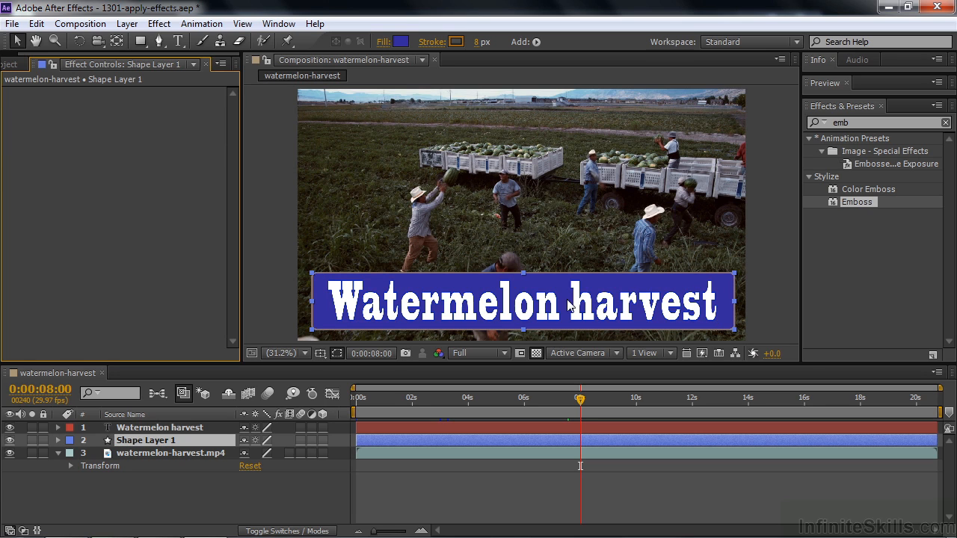
Step: Search the effects for "drop" and apply Drop Shadow to Shape Layer 1
click(842, 123)
text(drop)
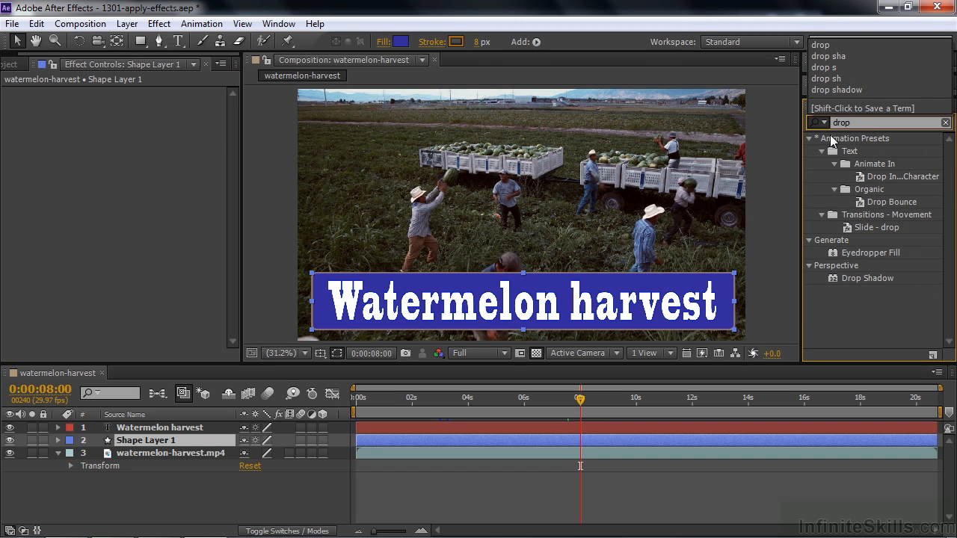
click(863, 159)
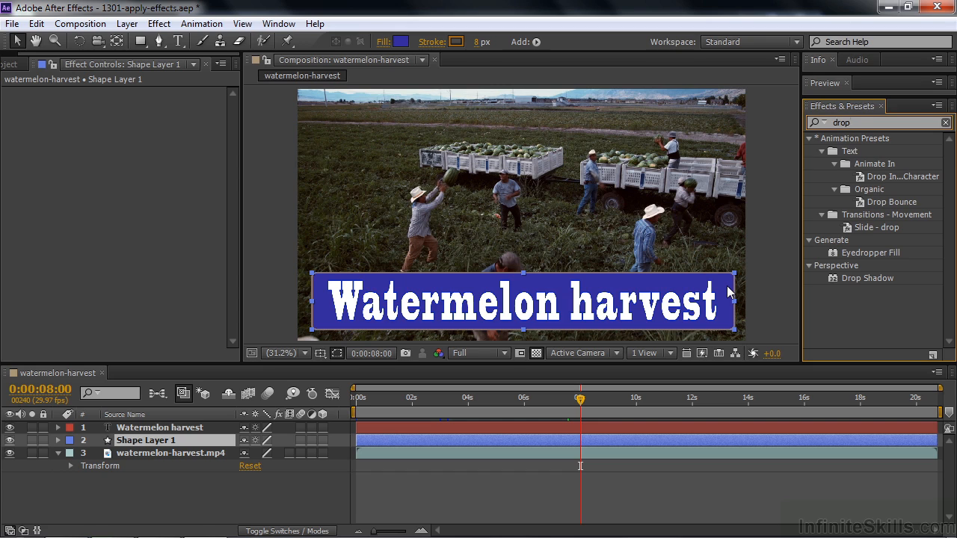
click(146, 428)
click(147, 441)
double_click(833, 278)
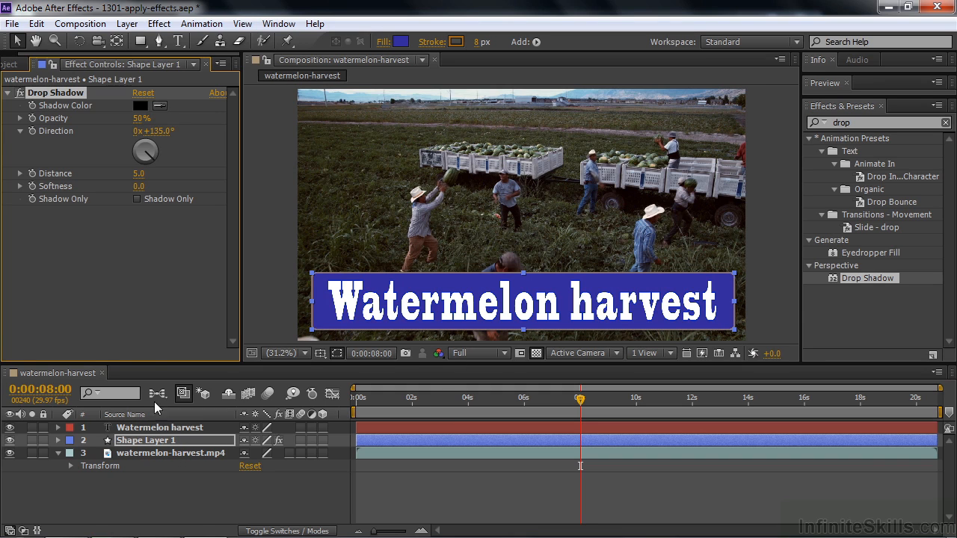
Step: Try the drop shadow with Distance 56 and Opacity 100%, and delete the effect from Shape Layer 1
drag(138, 174, 182, 226)
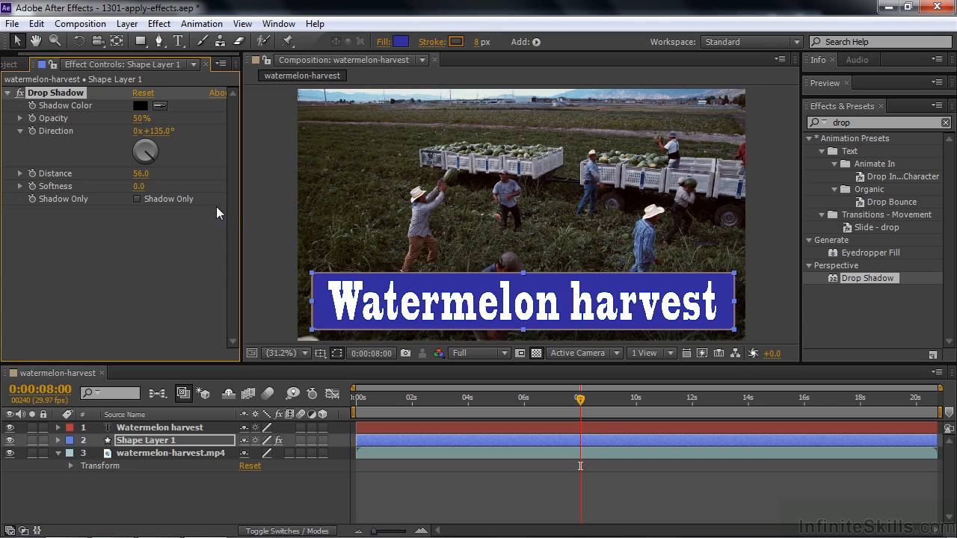
drag(139, 118, 267, 149)
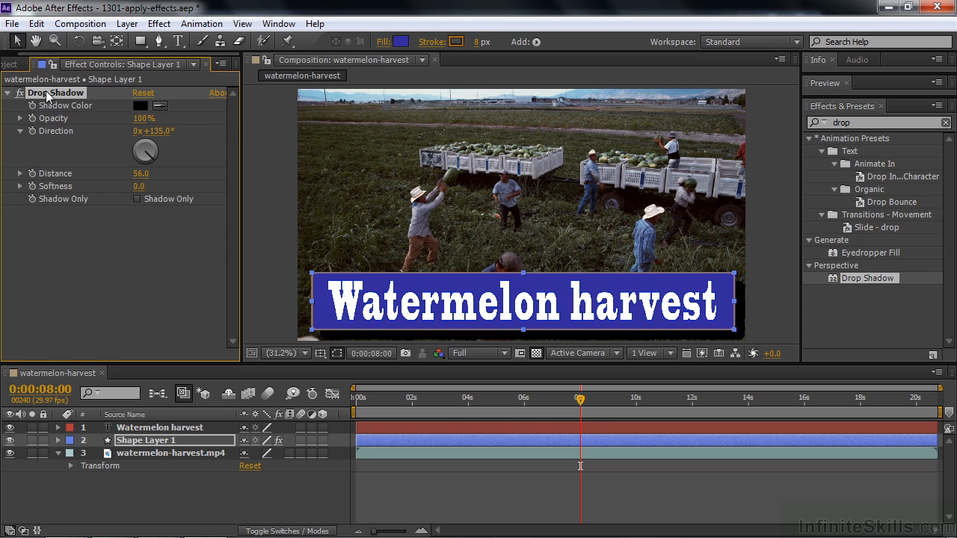
key(Delete)
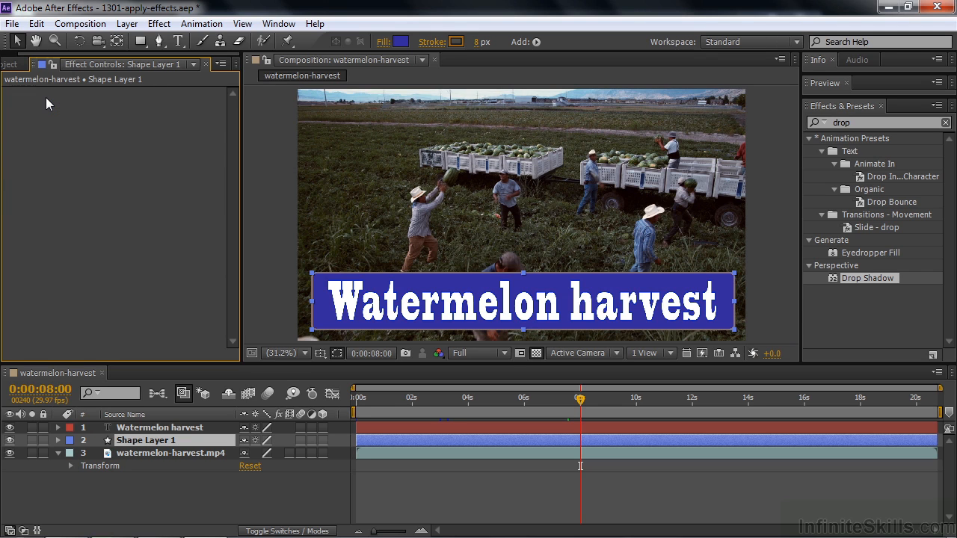
Step: Look over the available effect categories and clear the search term from the effects list
click(155, 26)
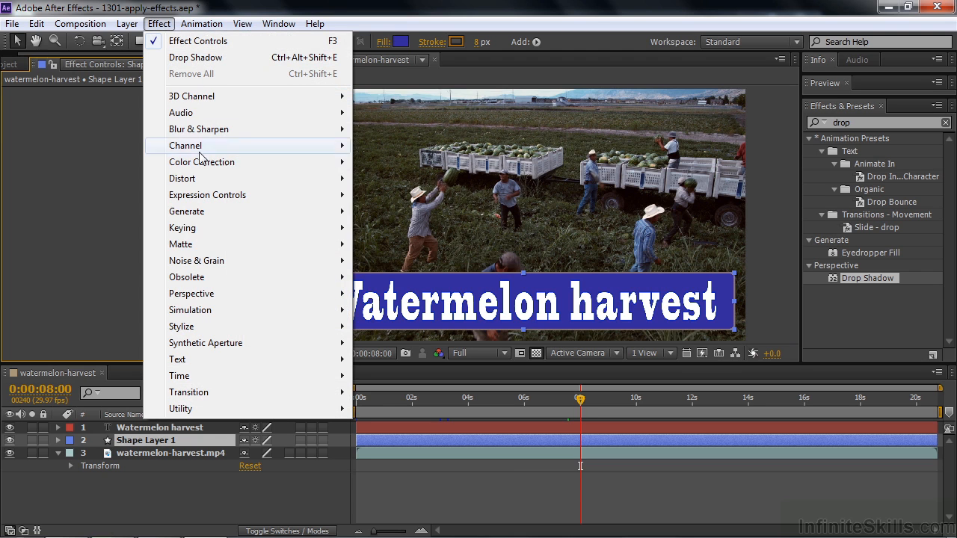
mouse_move(187, 278)
click(864, 113)
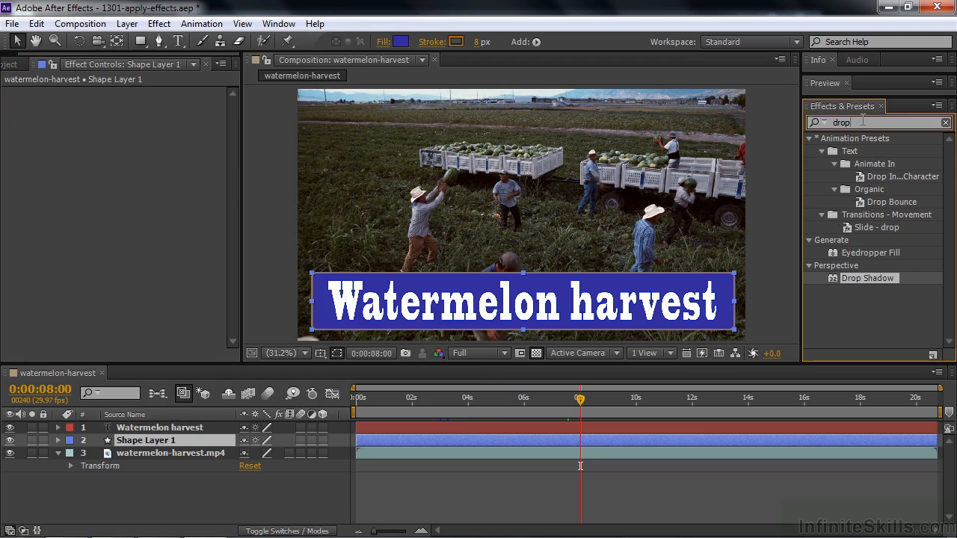
key(BackSpace)
key(BackSpace)
key(BackSpace)
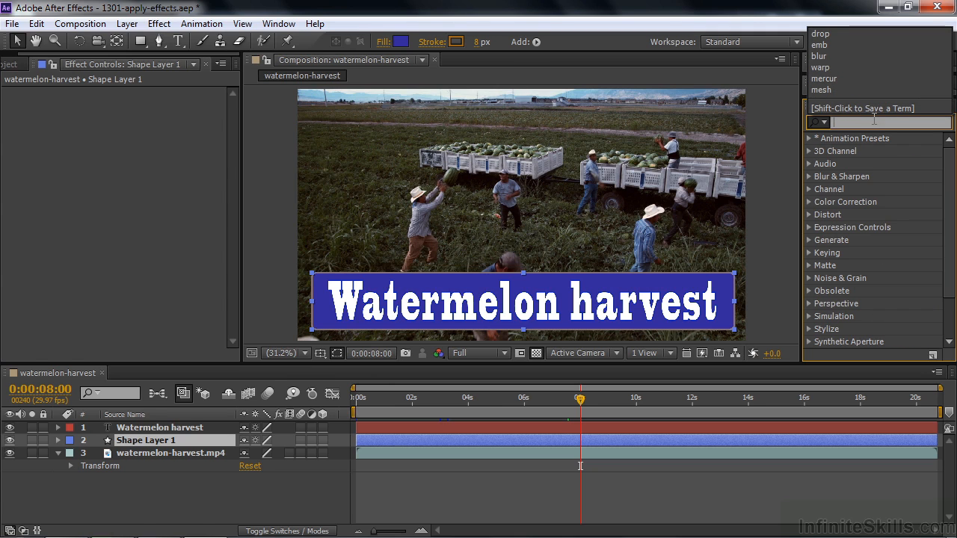
key(Escape)
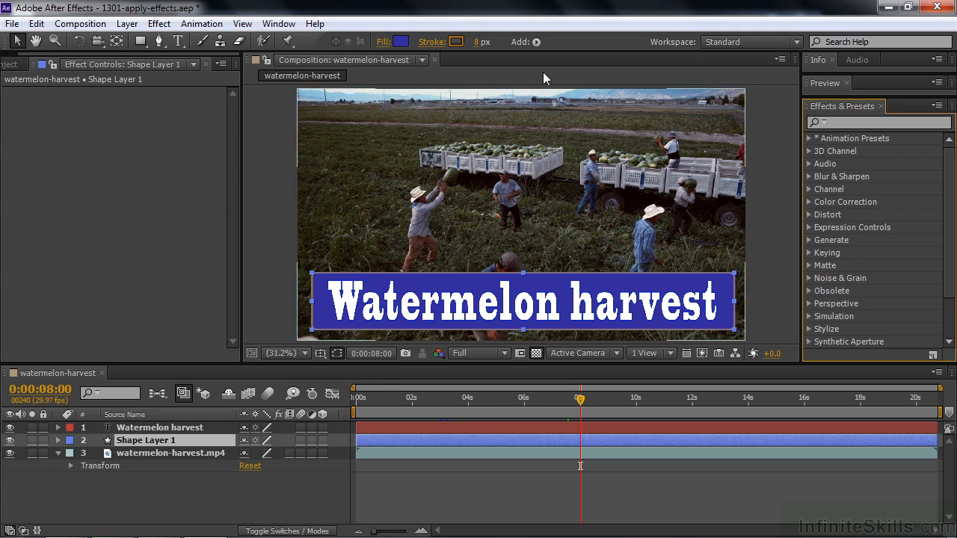
Step: Deselect all layers and check the availability of the effects with no layer selected
click(168, 25)
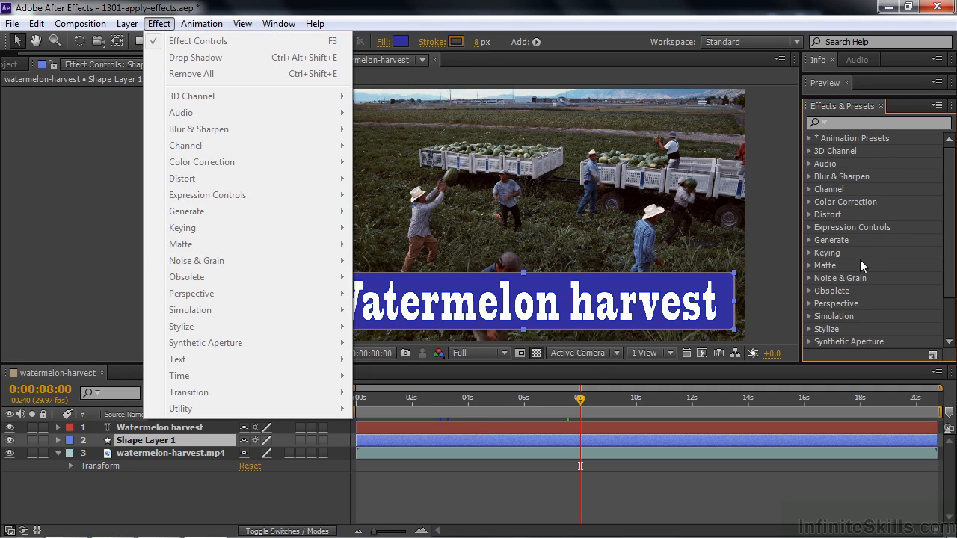
click(305, 489)
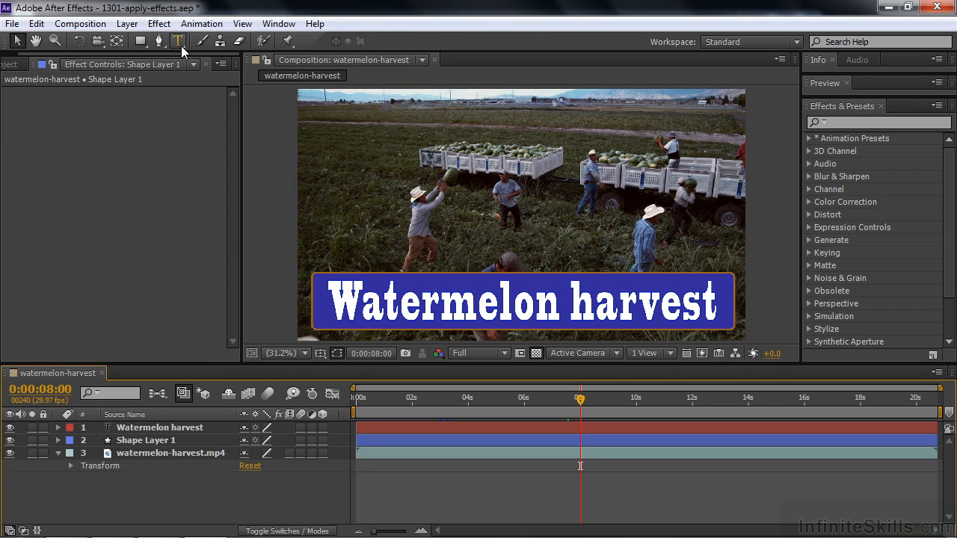
click(166, 25)
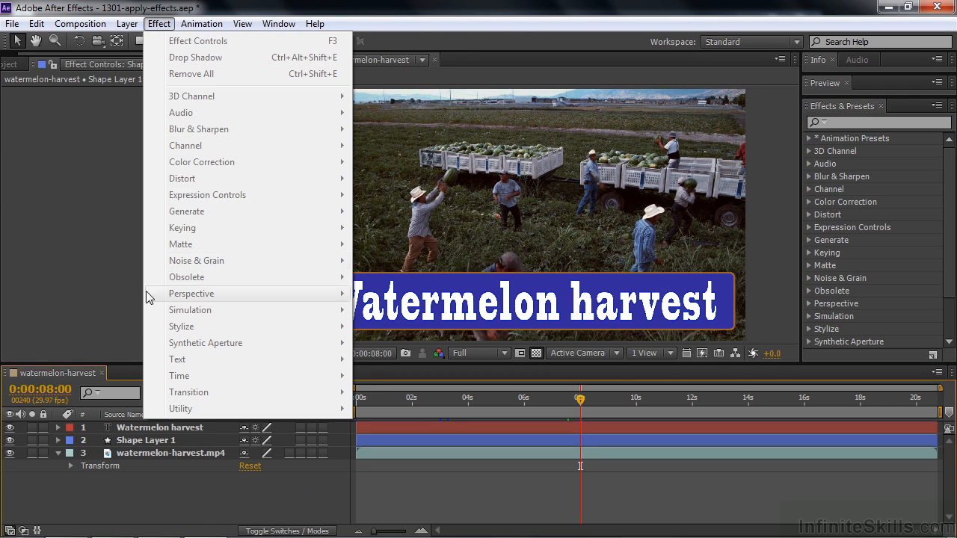
Step: Apply the Mosaic effect from the Stylize category to the watermelon-harvest.mp4 layer
click(128, 453)
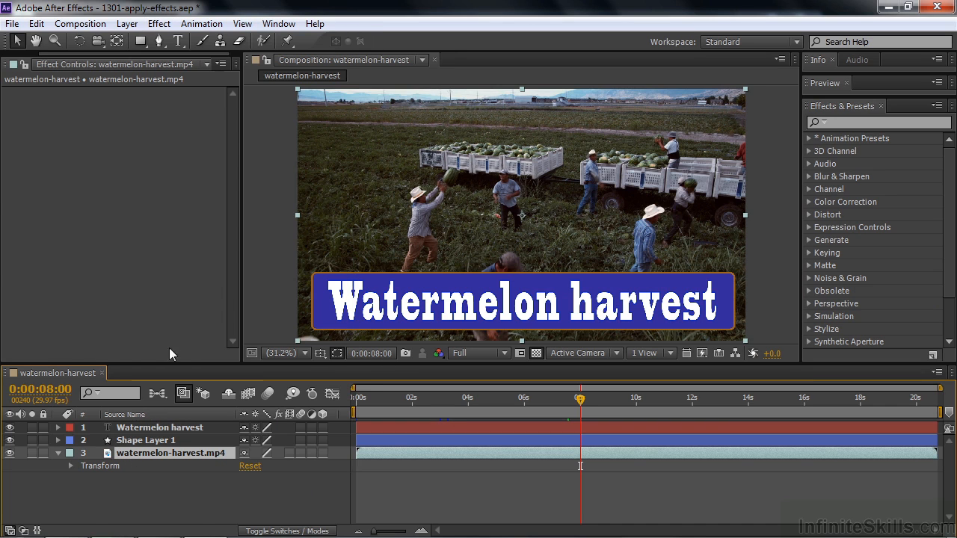
click(161, 25)
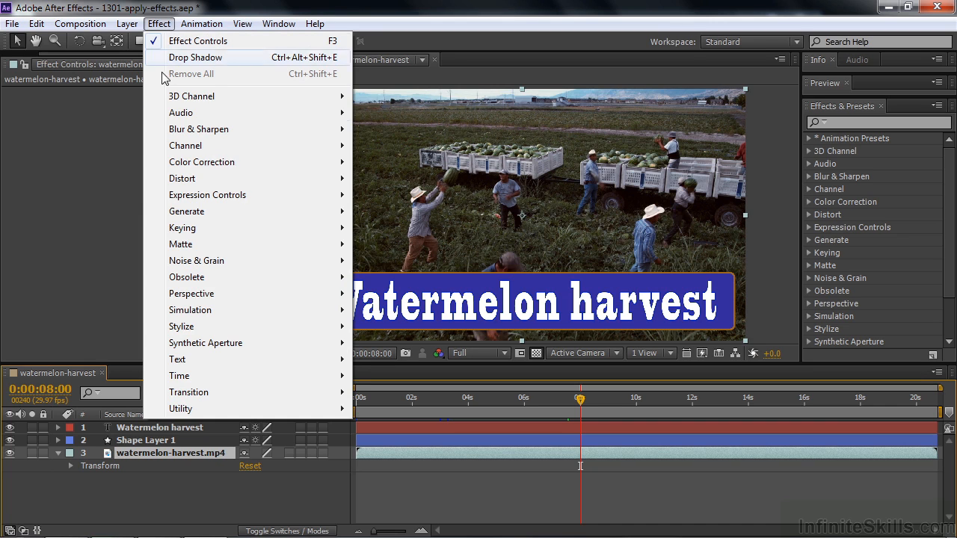
mouse_move(212, 334)
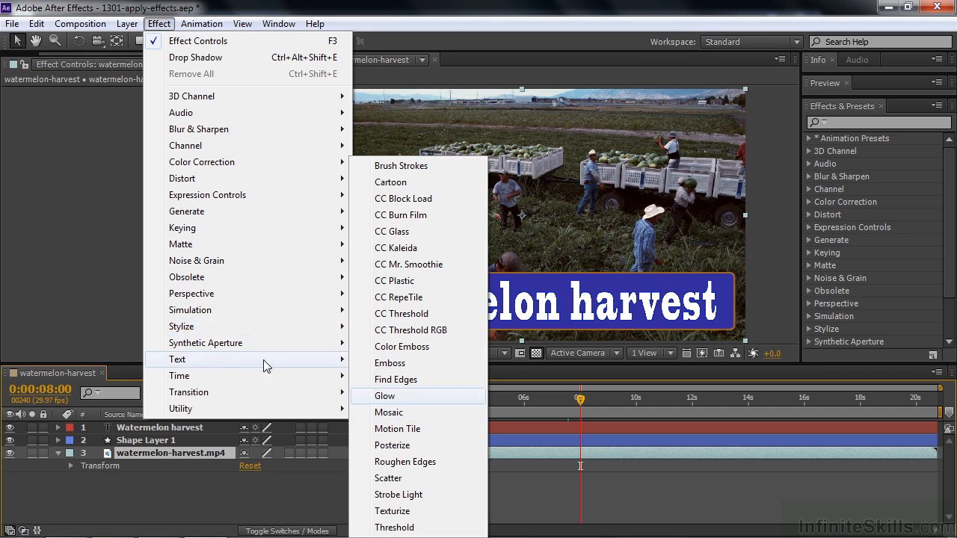
click(396, 412)
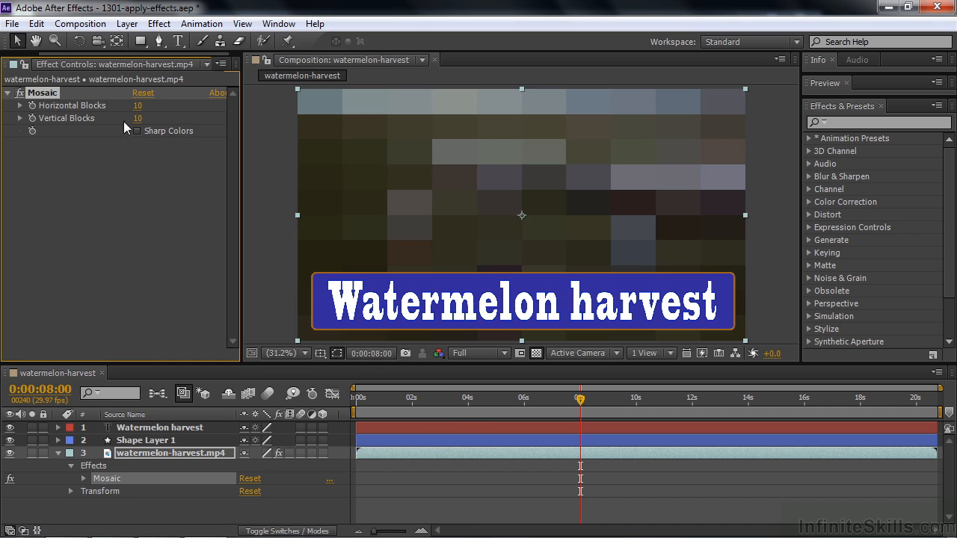
Step: Try a different Vertical Blocks value for the mosaic, and delete the Mosaic effect
drag(138, 118, 166, 112)
click(42, 93)
key(Delete)
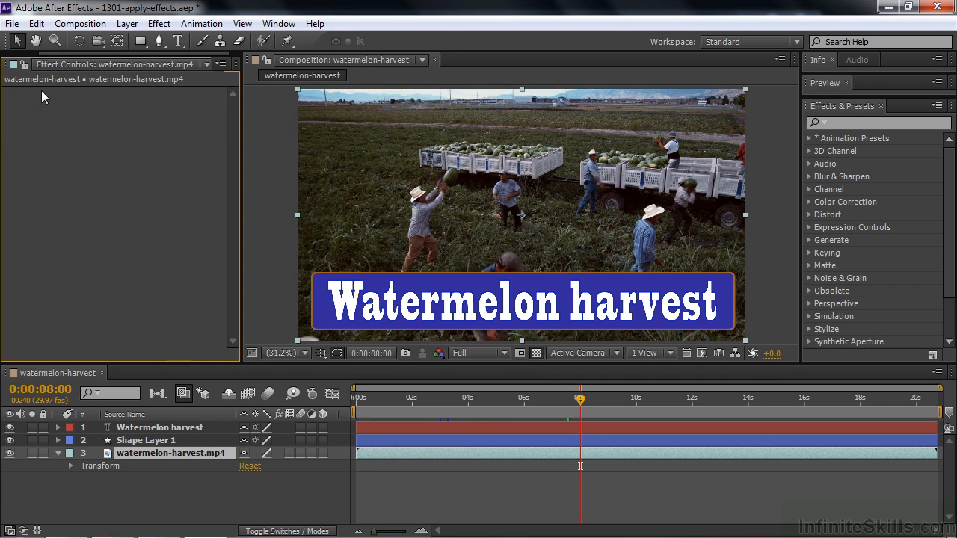
Step: Apply the Colorama color correction effect to the watermelon-harvest.mp4 layer and collapse its settings
click(809, 202)
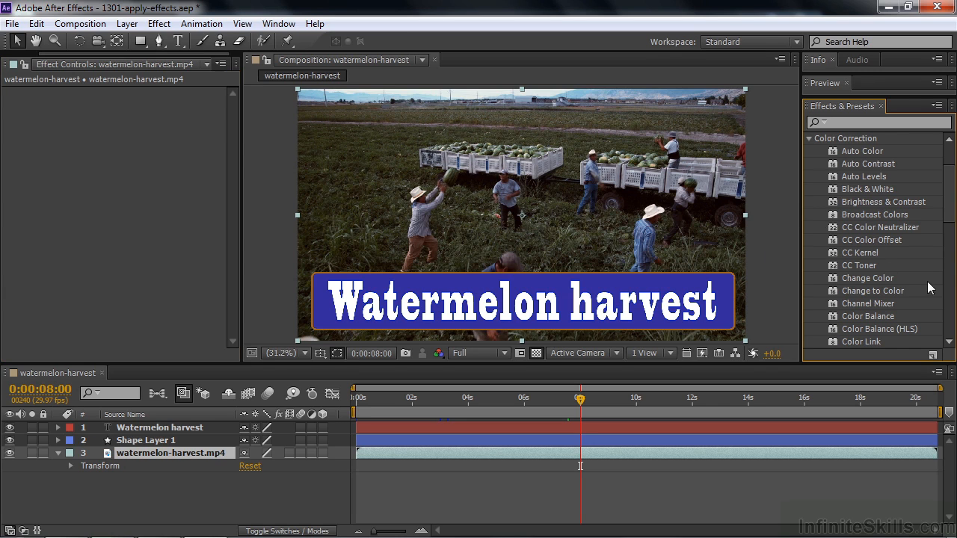
drag(944, 217, 942, 254)
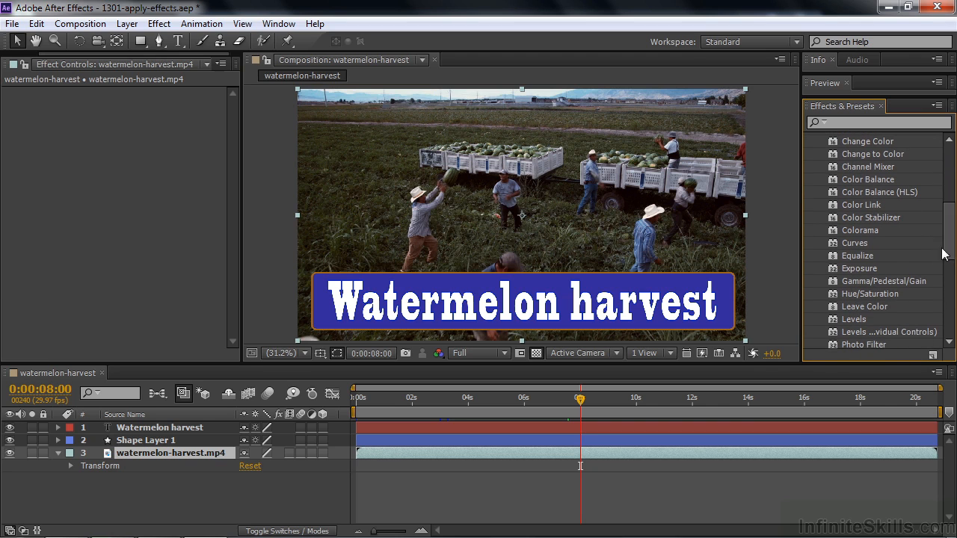
double_click(833, 235)
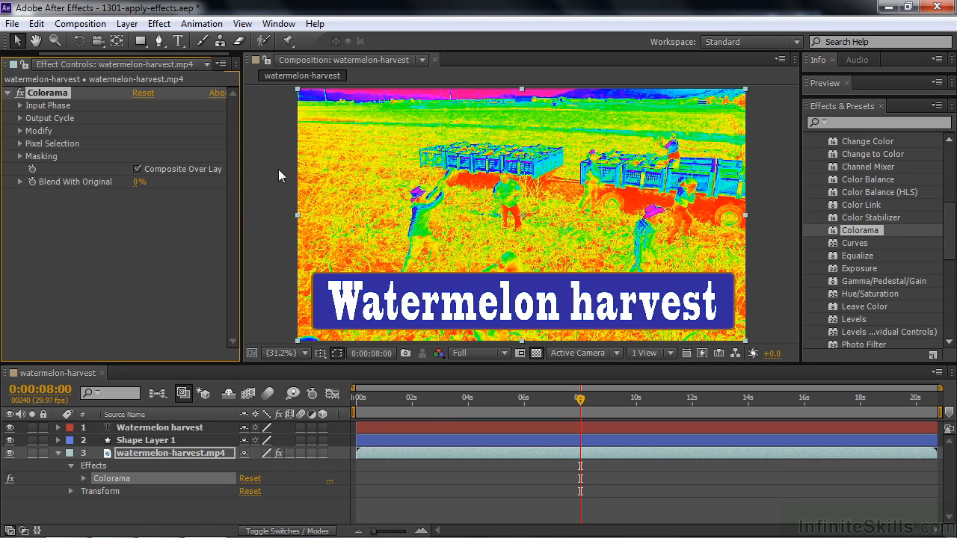
click(8, 97)
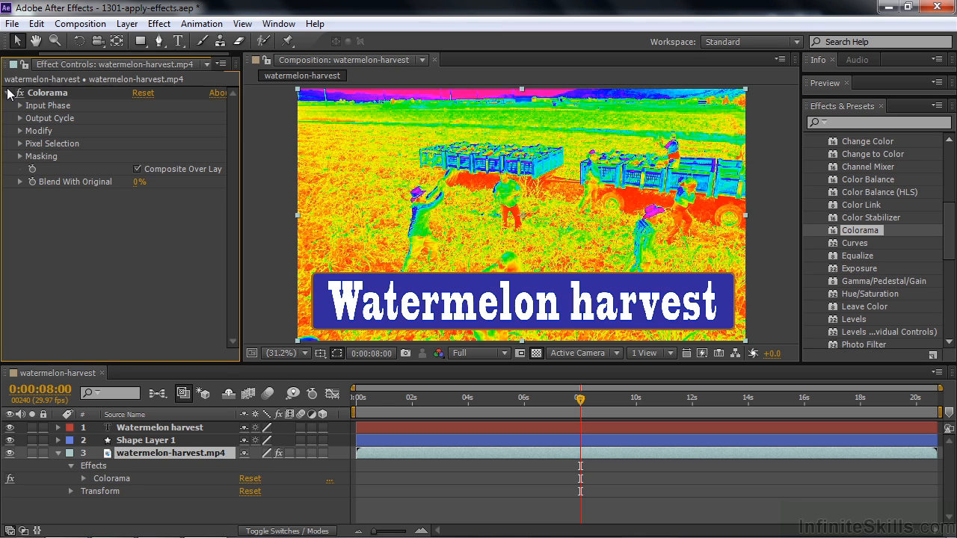
click(7, 93)
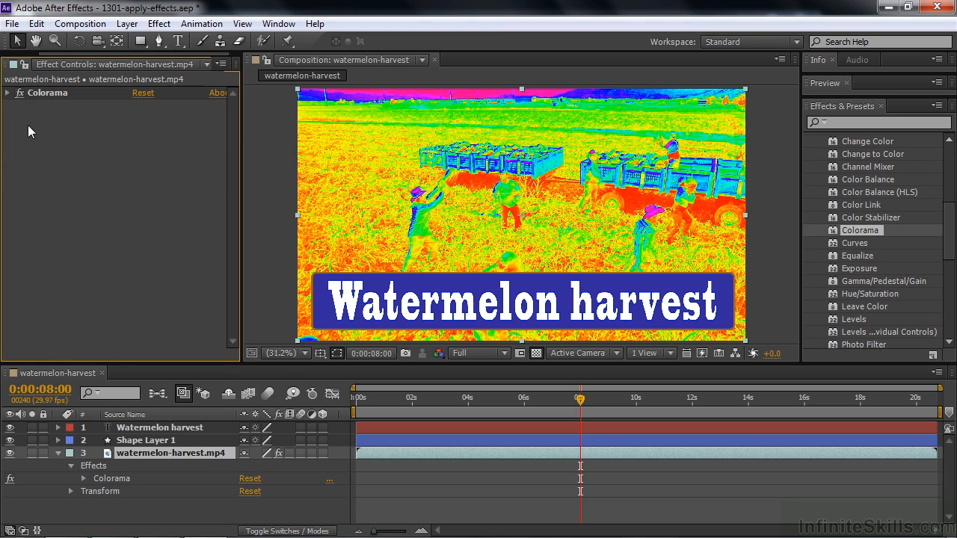
Step: Add the Hue/Saturation effect to watermelon-harvest.mp4 and set its Master Hue to +79°
double_click(836, 294)
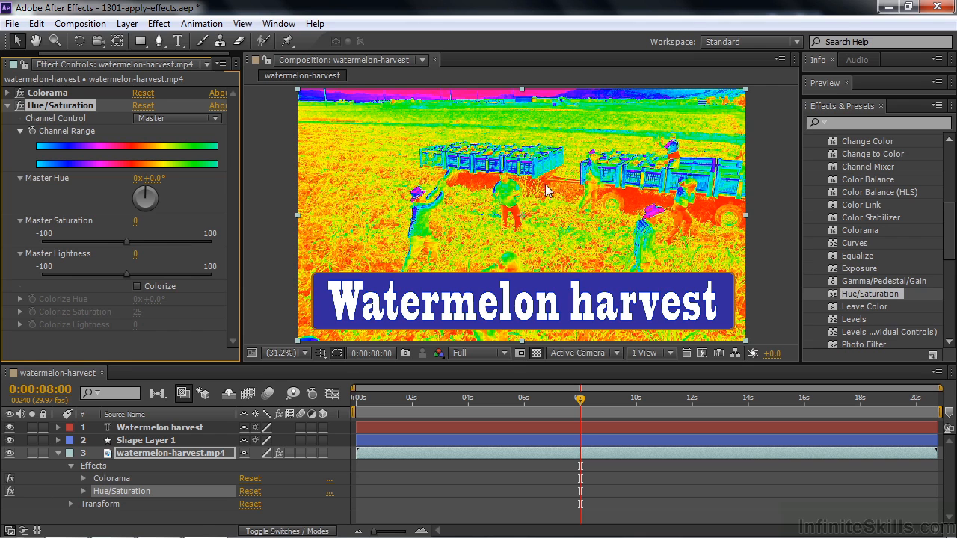
drag(153, 178, 224, 189)
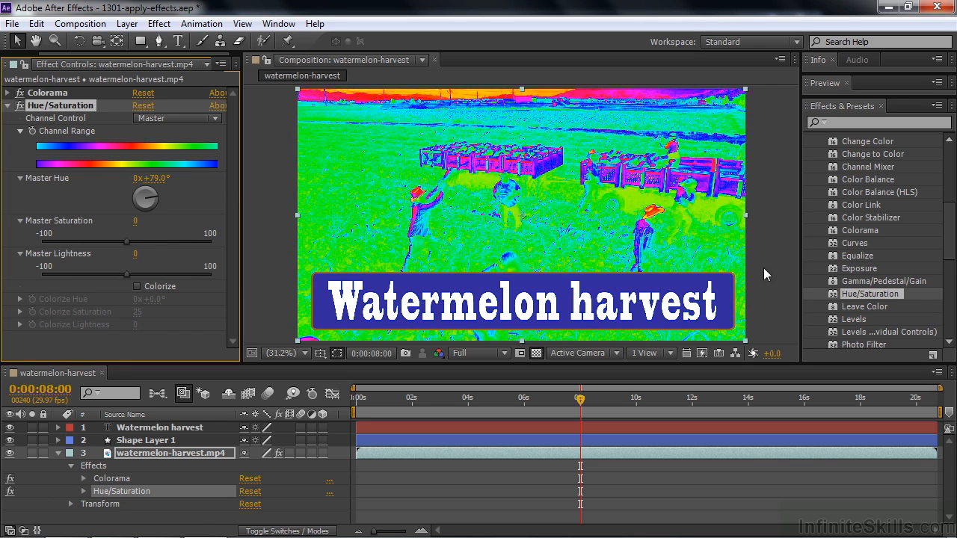
Step: Add the Tritone effect to the footage with green midtones (157B2D), and collapse the Tritone and Hue/Saturation settings
drag(946, 234, 944, 281)
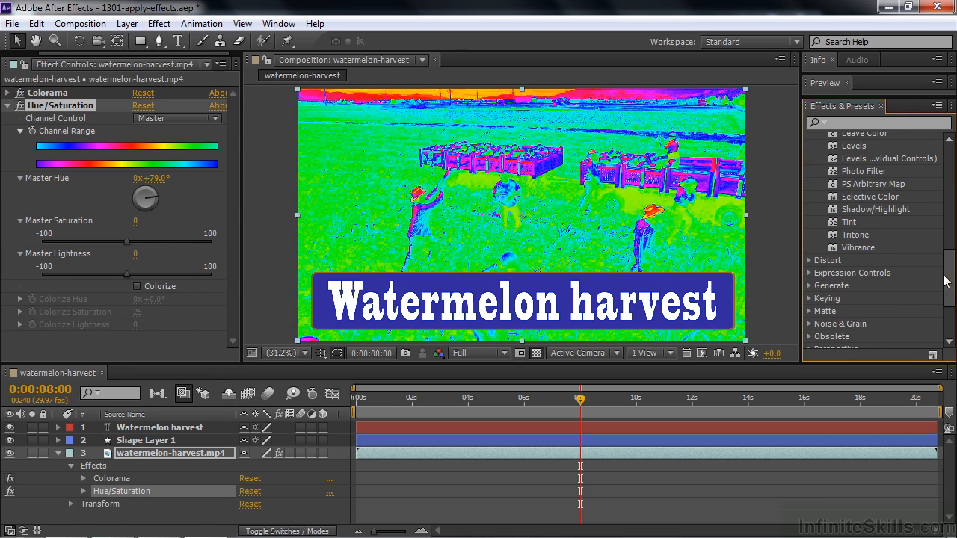
drag(836, 237, 720, 266)
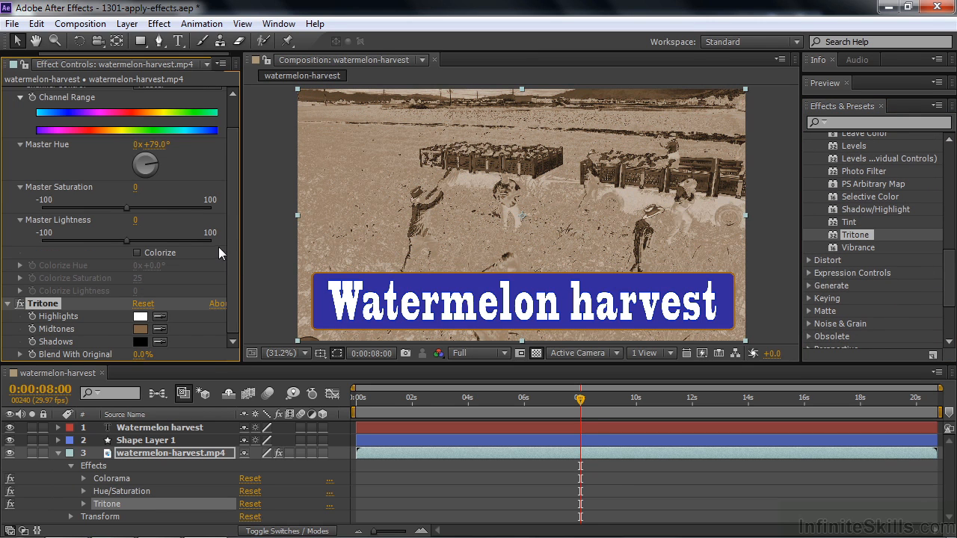
click(140, 329)
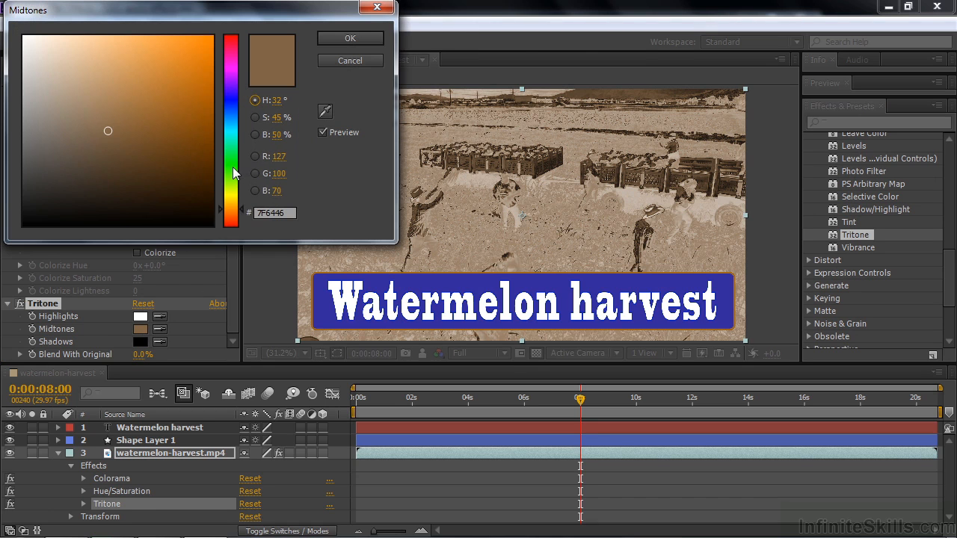
click(231, 155)
click(180, 134)
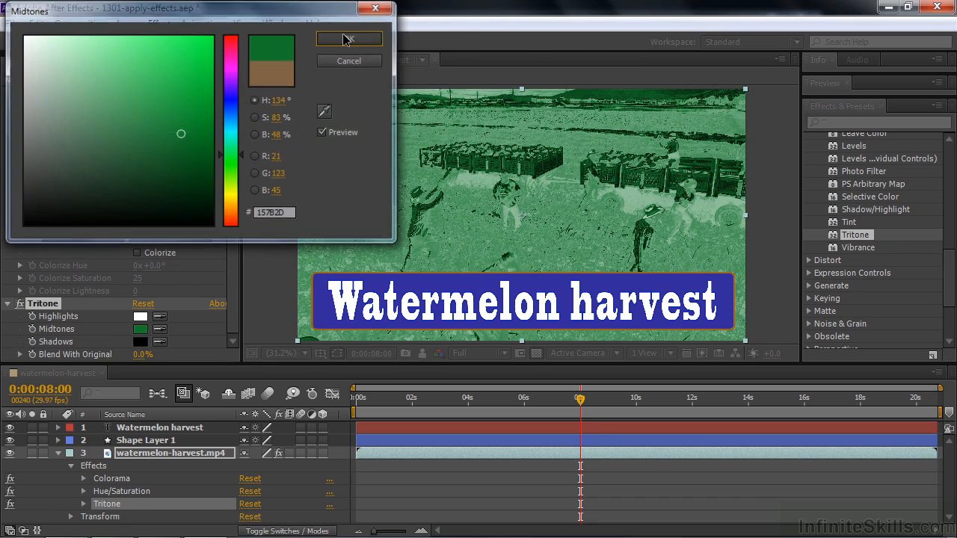
click(350, 38)
click(8, 304)
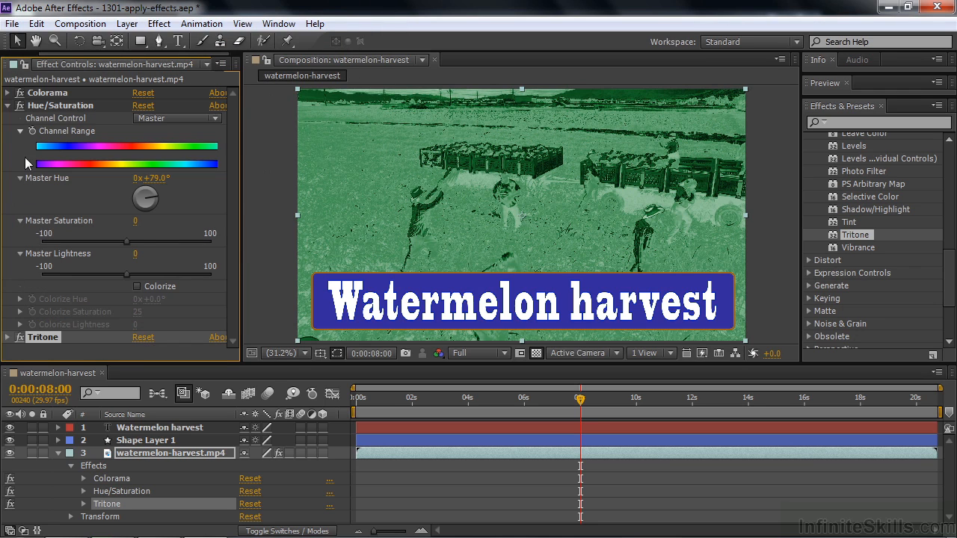
click(8, 107)
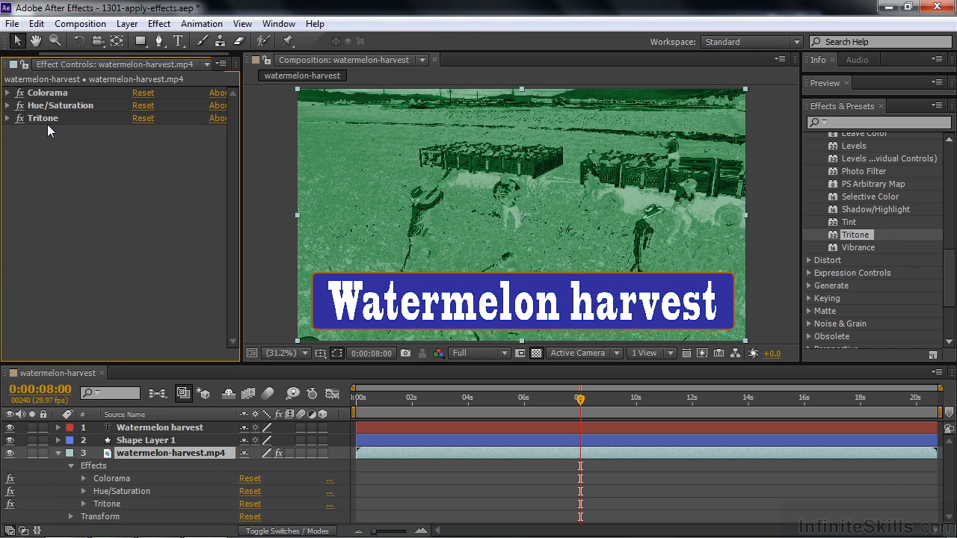
Step: Try different effect orders on watermelon-harvest.mp4, ending with Hue/Saturation first, Tritone second and Colorama last
drag(46, 118, 53, 94)
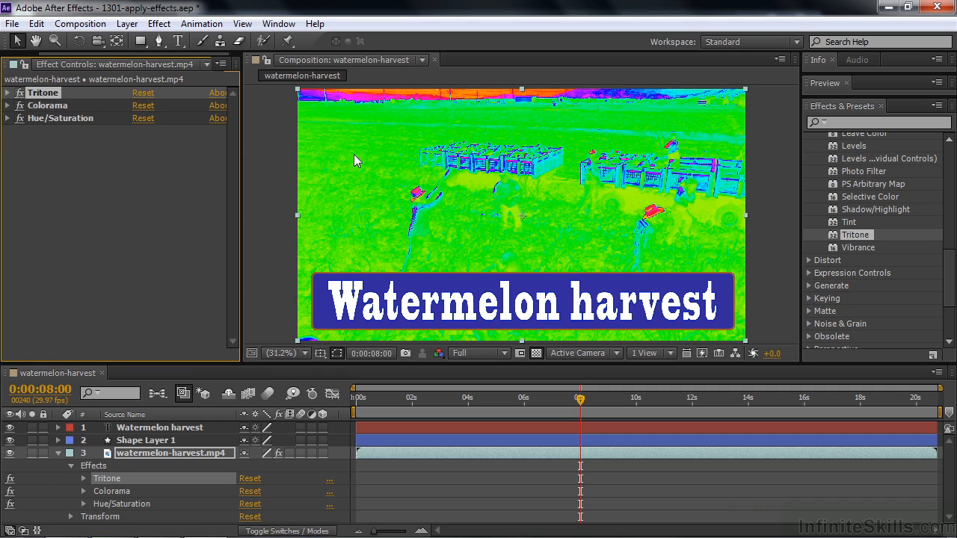
mouse_move(43, 107)
mouse_down()
mouse_move(41, 133)
mouse_move(42, 92)
mouse_up()
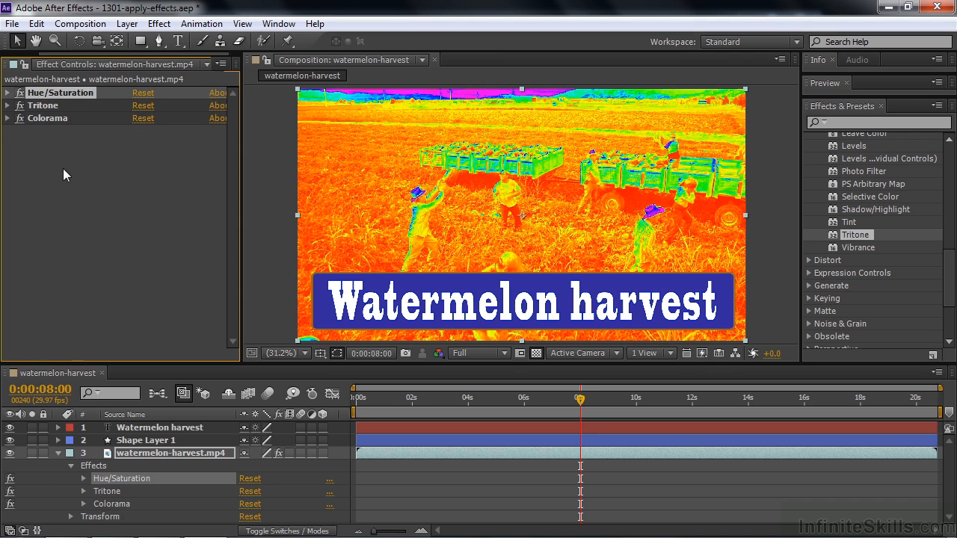
drag(41, 106, 41, 131)
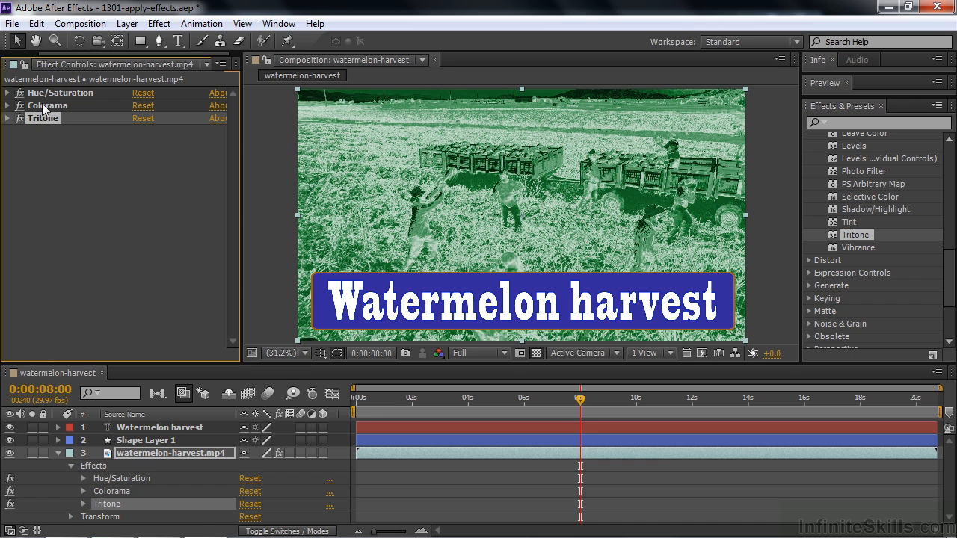
drag(43, 109, 43, 132)
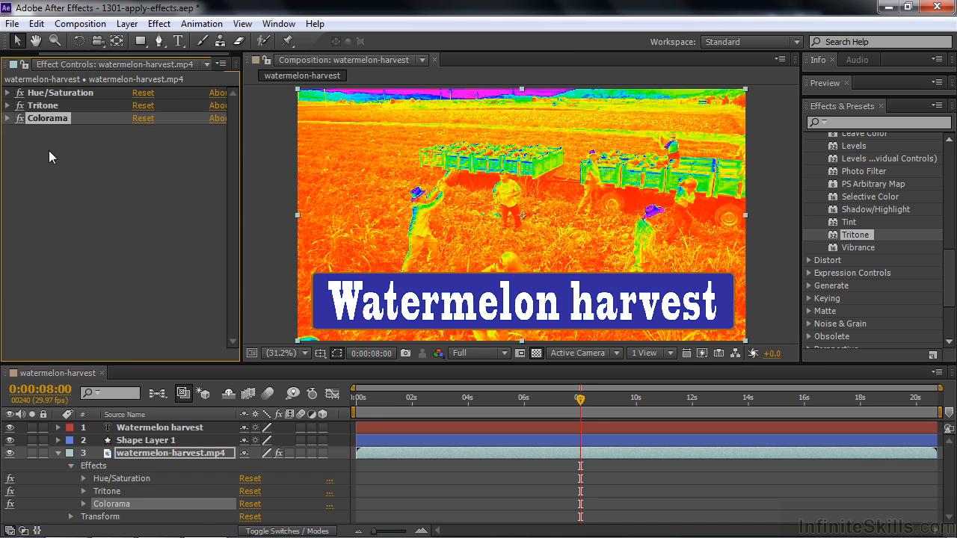
Step: Turn off the Colorama, Tritone and Hue/Saturation effects, and turn all three back on
click(21, 119)
click(20, 105)
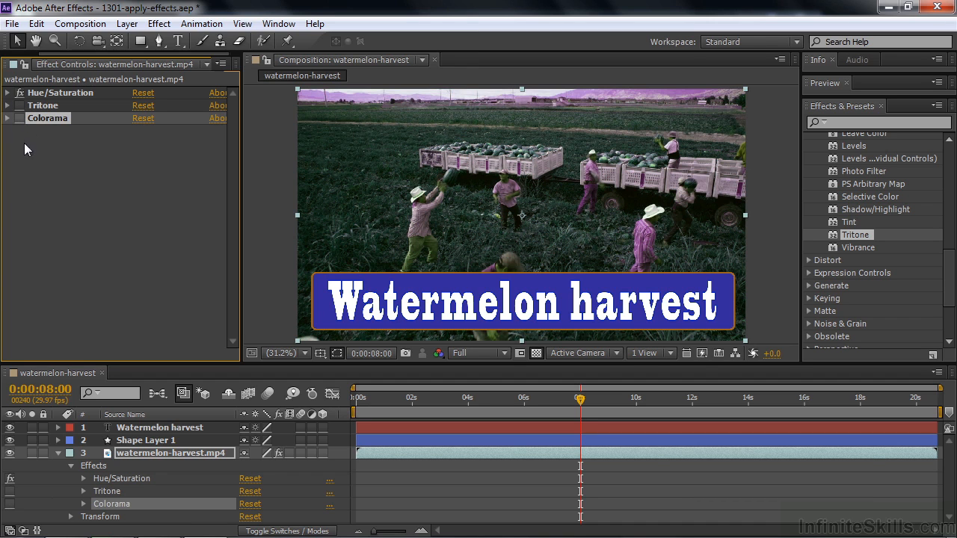
click(20, 93)
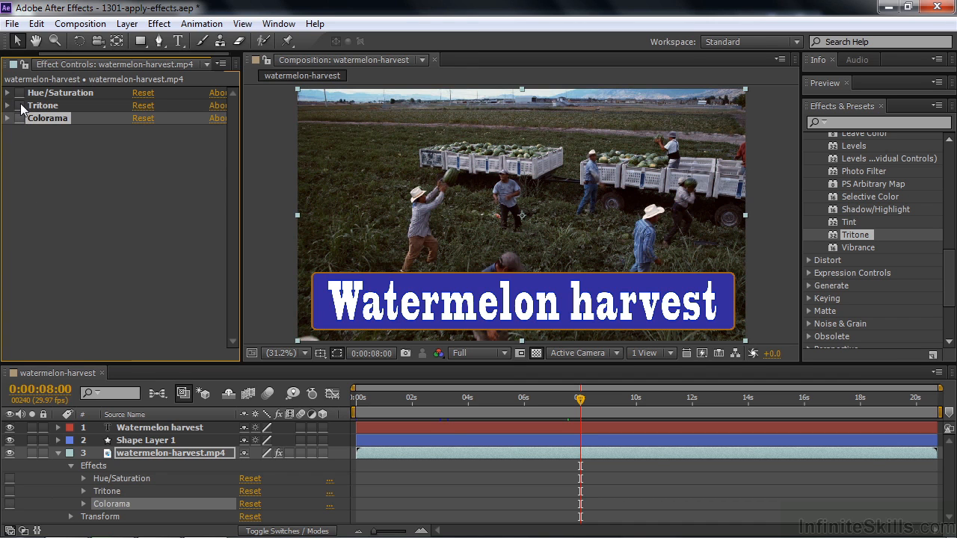
click(20, 105)
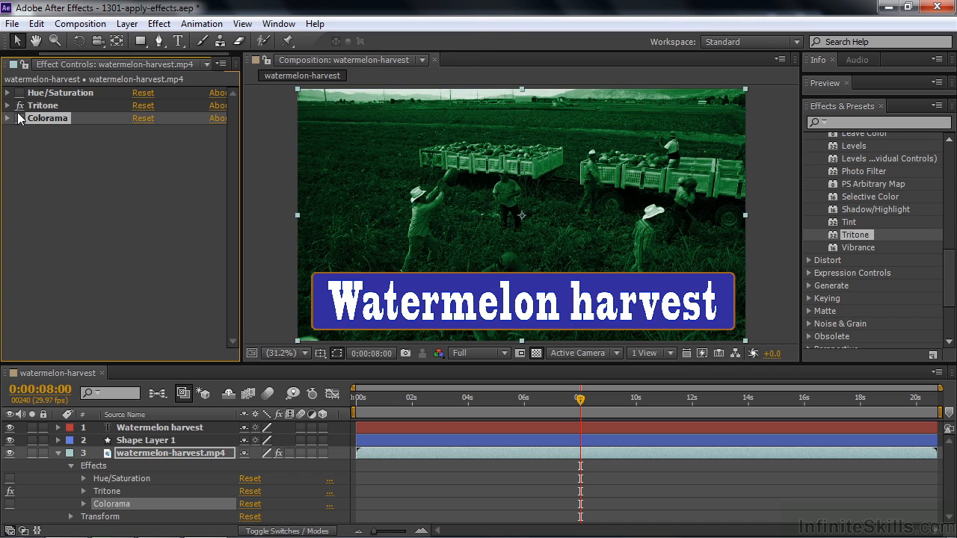
click(20, 119)
click(21, 93)
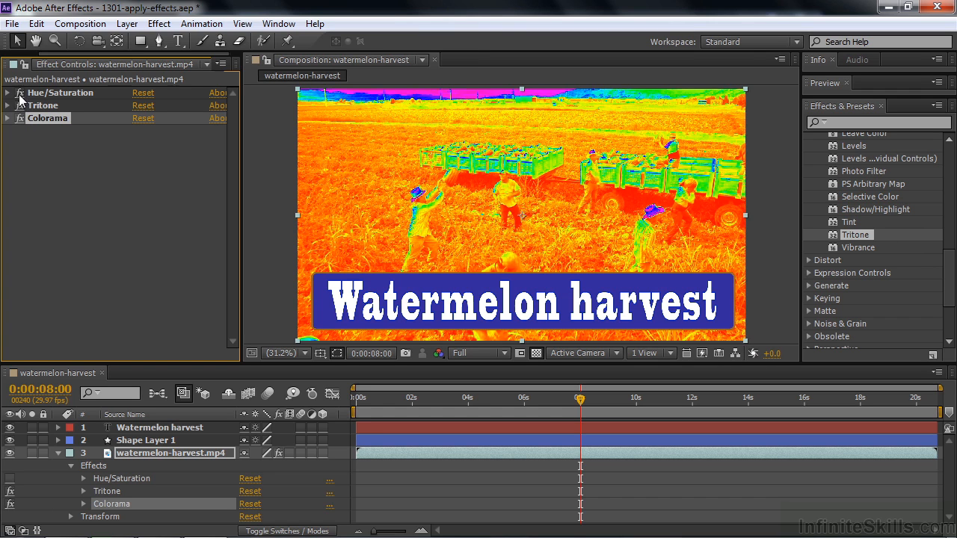